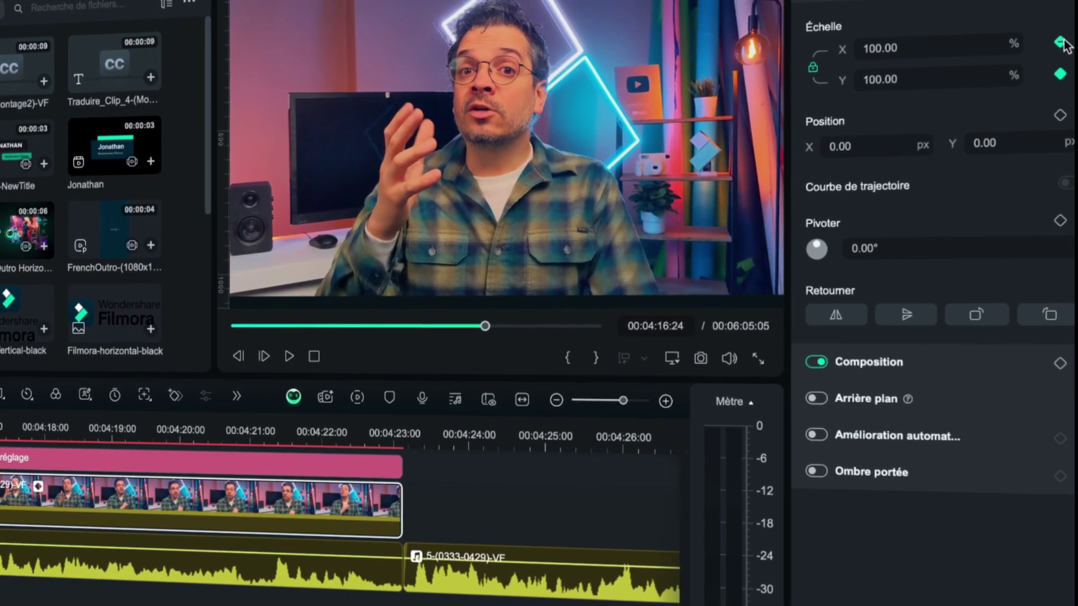
Step: Keyframe the talking-head clip's transform at 00:04:16:24, with scale 115% at 00:04:17:09 and 110% at 00:04:19:06
{"action": "left_click", "coordinate": [1060, 115]}
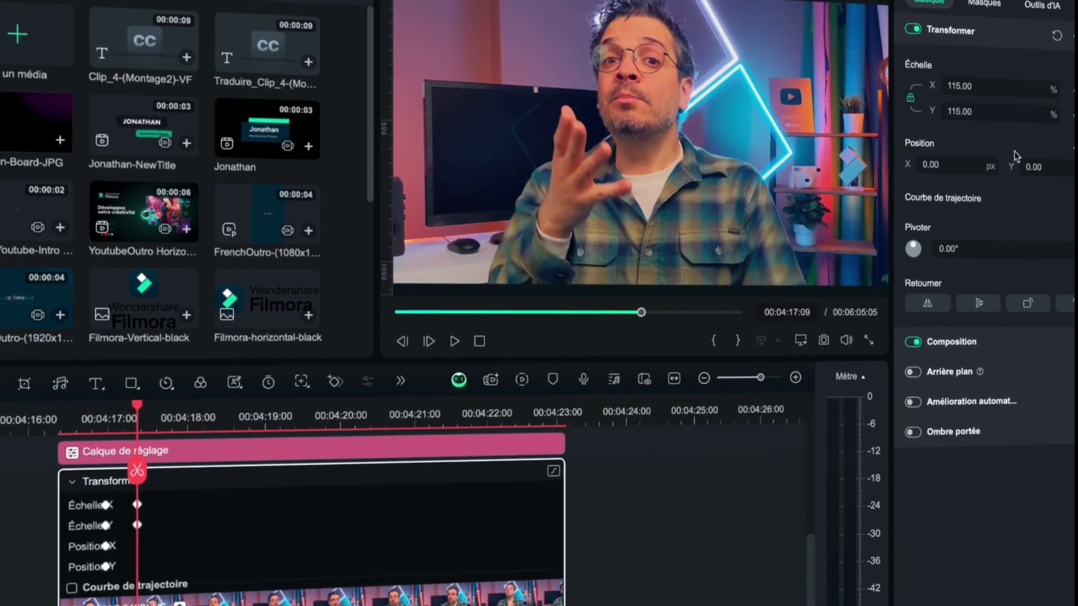
{"action": "left_click_drag", "start_coordinate": [1016, 170], "coordinate": [992, 227]}
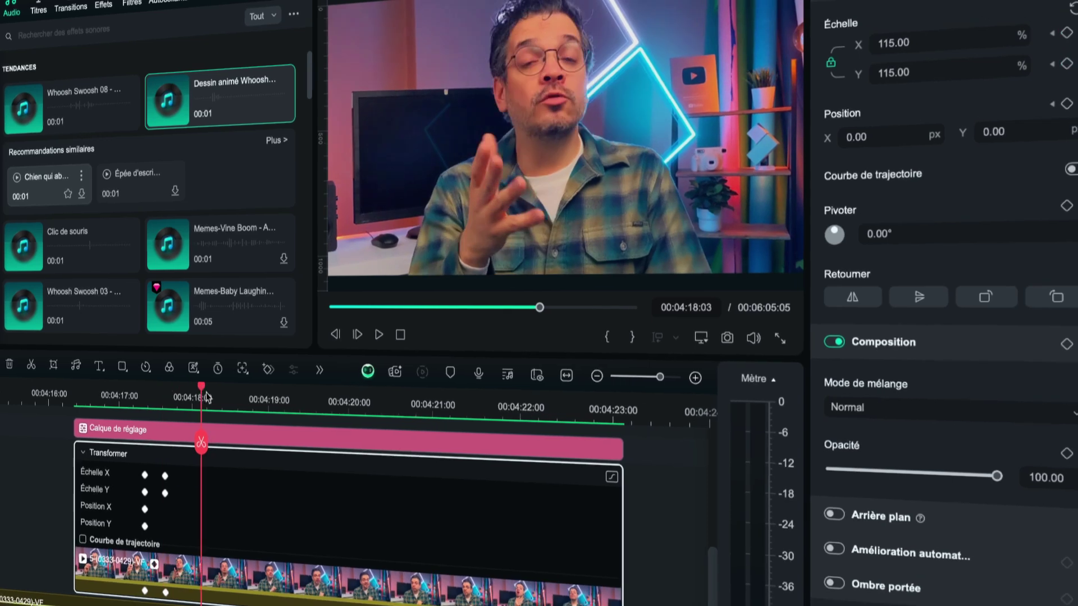
{"action": "left_click_drag", "start_coordinate": [207, 397], "coordinate": [352, 387]}
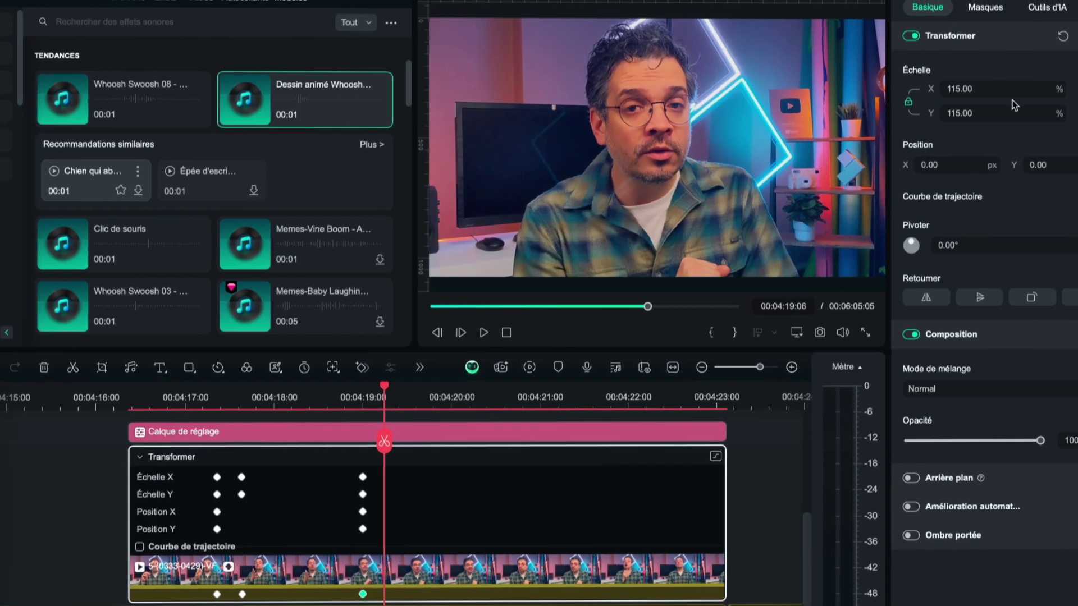
{"action": "left_click", "coordinate": [998, 78]}
{"action": "type", "text": "110"}
{"action": "key", "text": "Return"}
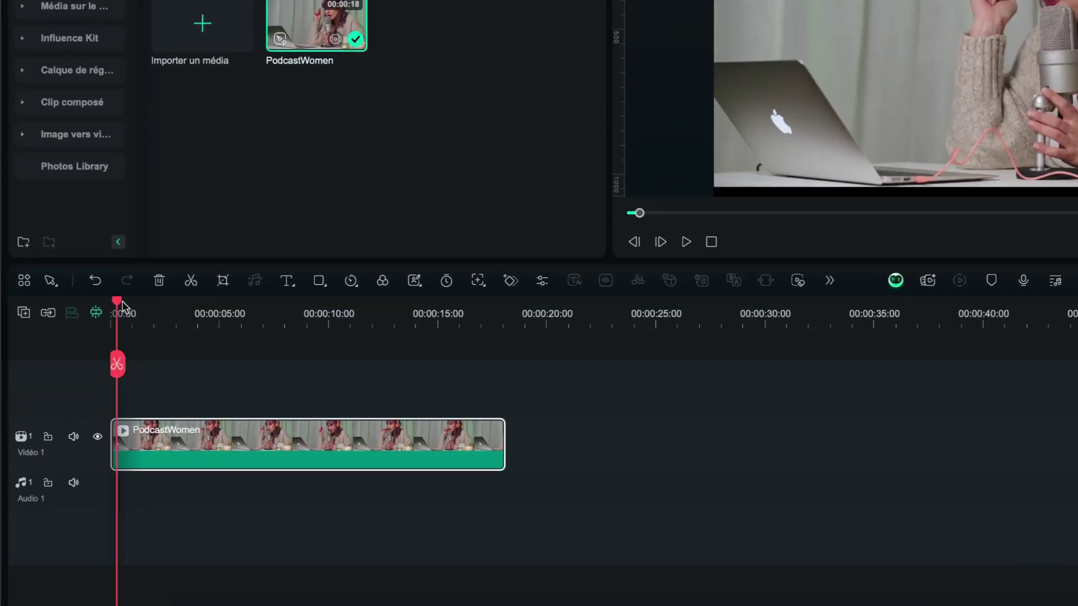
Step: Add scale and position keyframes to the PodcastWomen clip at about 2 seconds
{"action": "left_click_drag", "start_coordinate": [93, 370], "coordinate": [136, 382]}
{"action": "left_click_drag", "start_coordinate": [166, 319], "coordinate": [161, 317]}
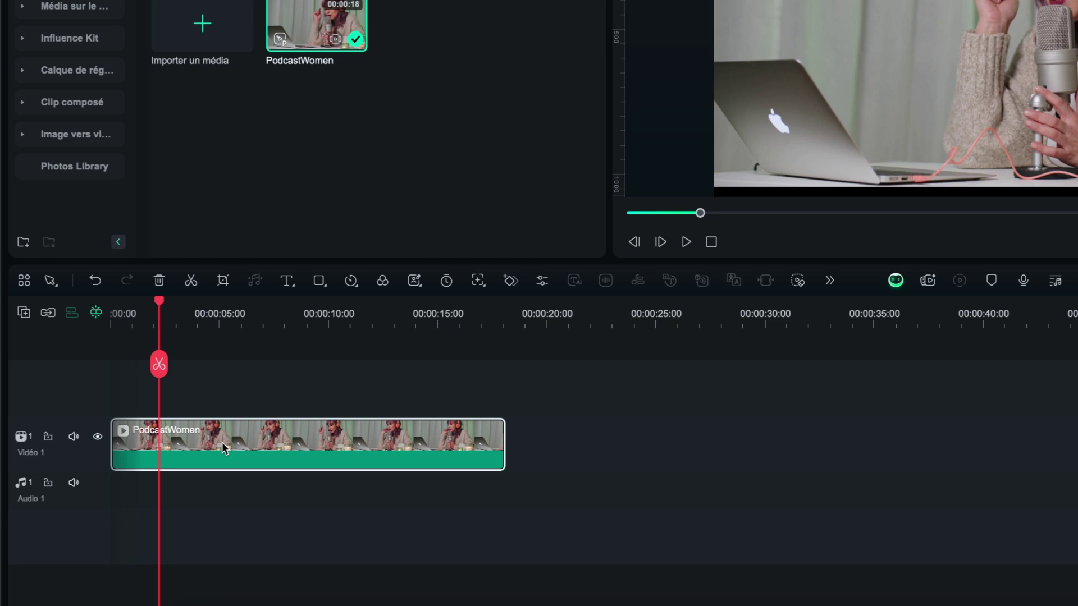
{"action": "left_click", "coordinate": [173, 443]}
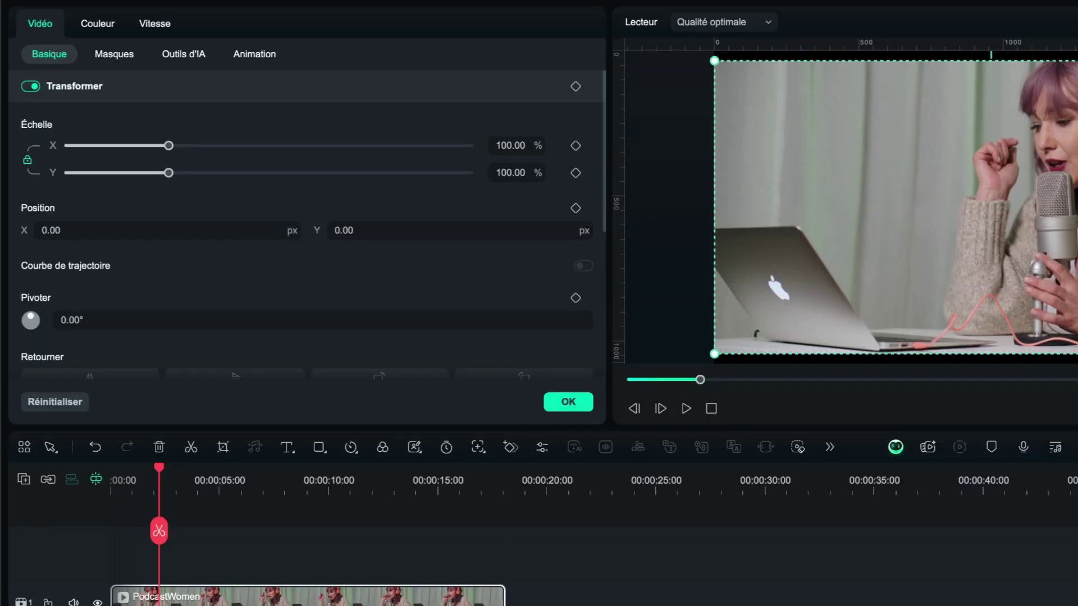
{"action": "left_click", "coordinate": [576, 146]}
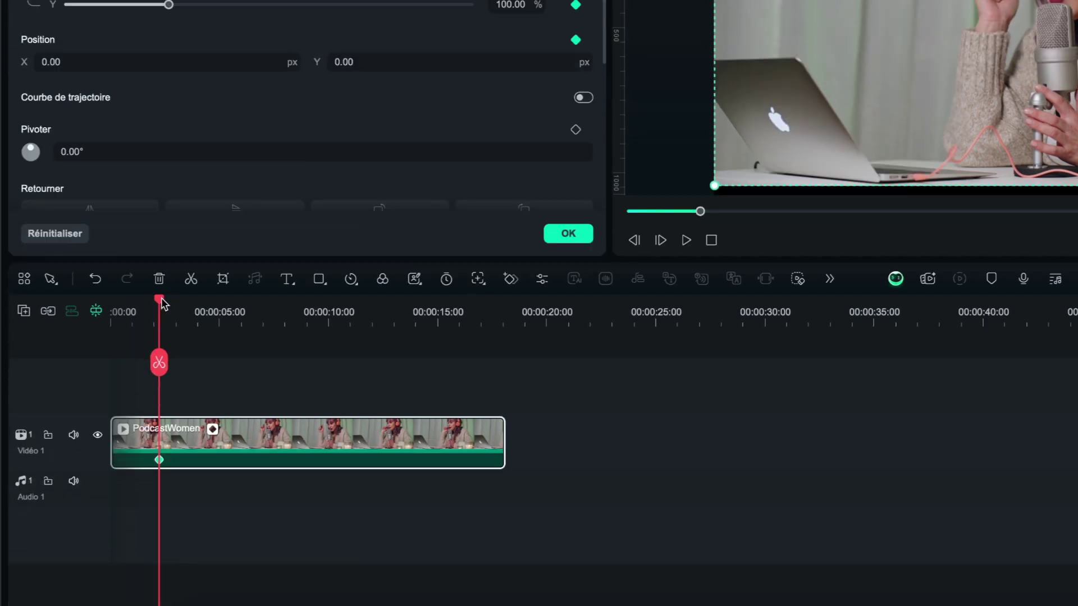
Step: At 00:00:02:11, set the PodcastWomen clip's scale to 120% and its position to X -93, Y -67
{"action": "left_click_drag", "start_coordinate": [159, 467], "coordinate": [164, 472]}
{"action": "left_click_drag", "start_coordinate": [162, 300], "coordinate": [164, 300]}
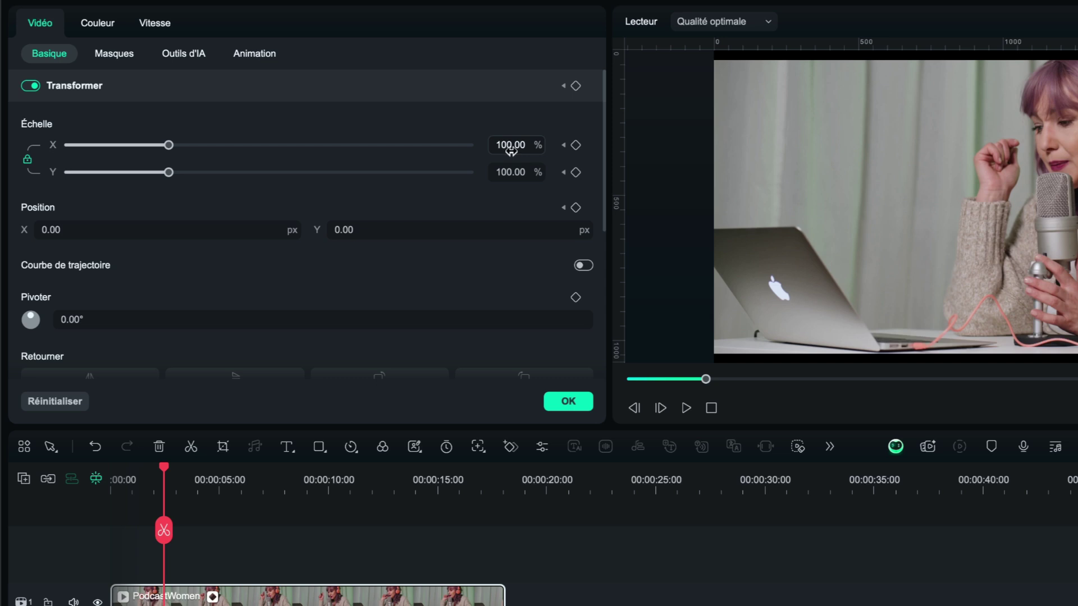
{"action": "left_click_drag", "start_coordinate": [516, 149], "coordinate": [527, 150]}
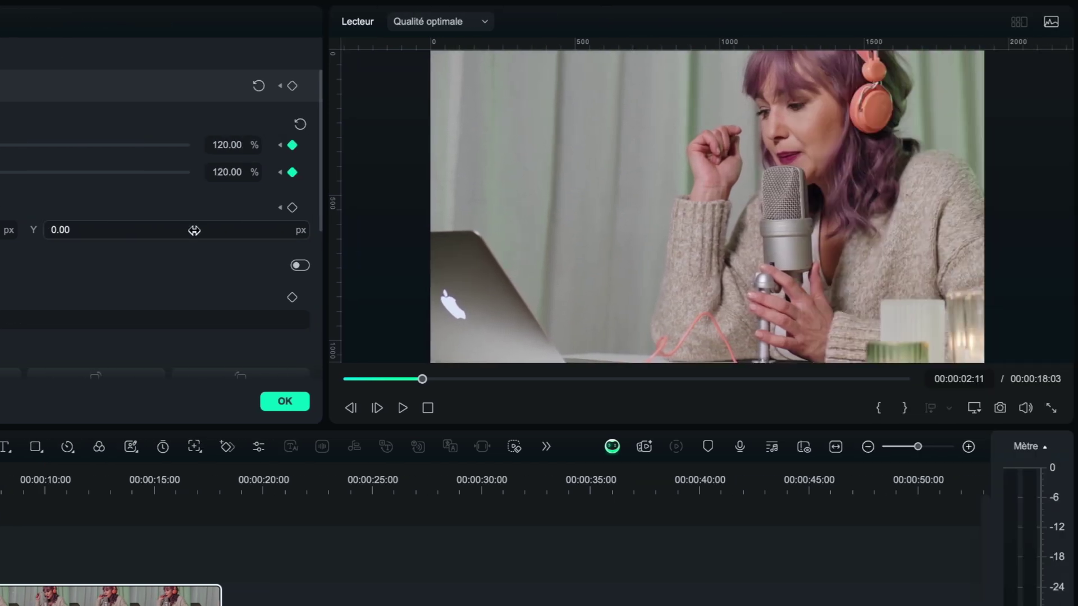
{"action": "left_click_drag", "start_coordinate": [476, 231], "coordinate": [413, 232]}
{"action": "left_click_drag", "start_coordinate": [130, 232], "coordinate": [141, 235]}
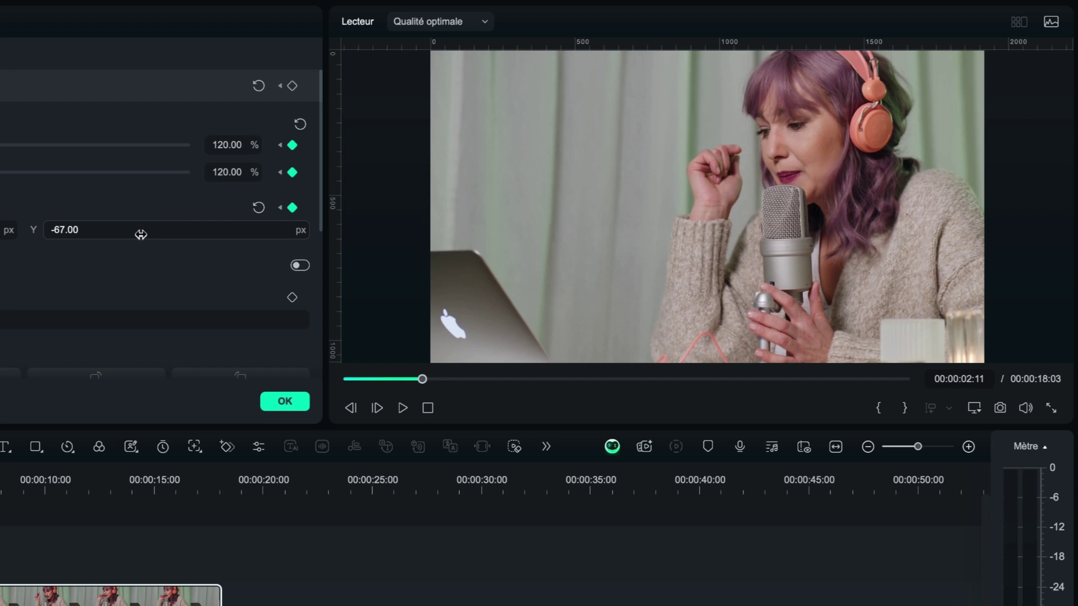
{"action": "left_click_drag", "start_coordinate": [3, 229], "coordinate": [0, 229]}
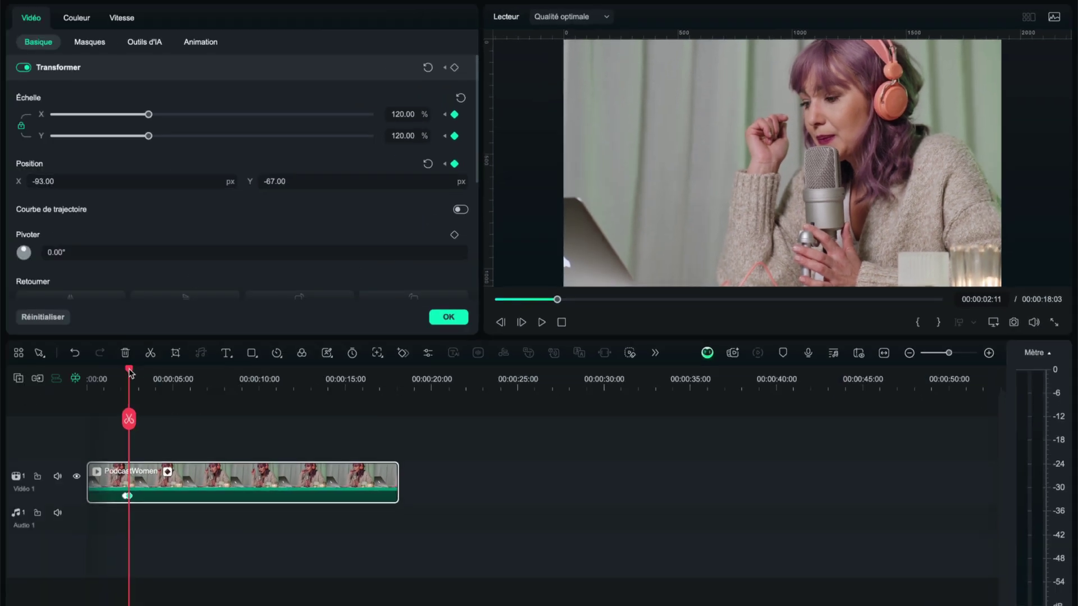
Step: Hold the zoom with scale and position keyframes at 00:00:08:11, and reset both properties to default at 00:00:08:17
{"action": "left_click_drag", "start_coordinate": [129, 371], "coordinate": [234, 393]}
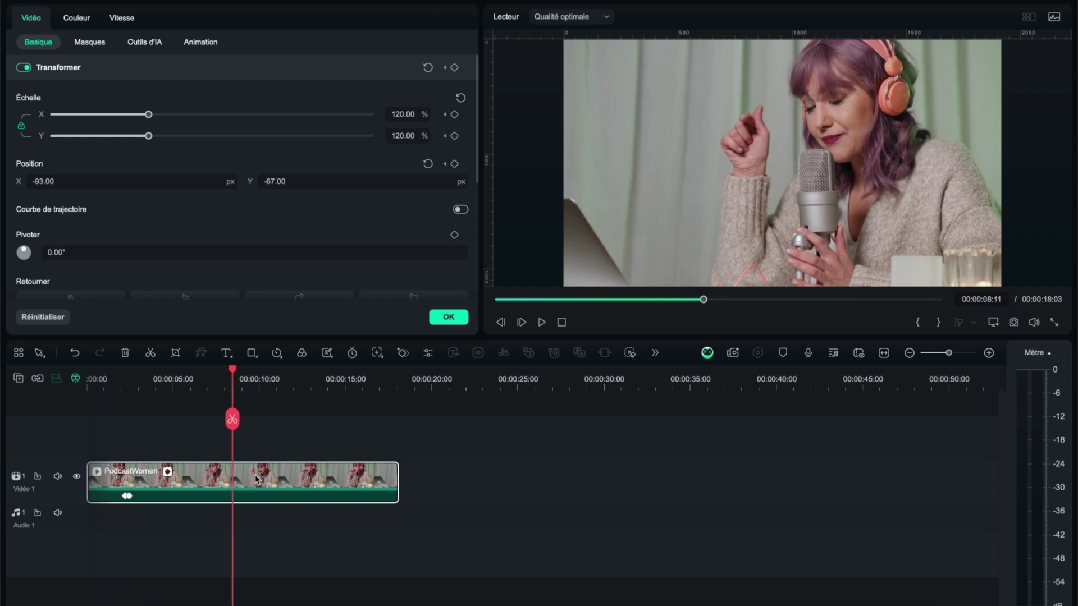
{"action": "left_click", "coordinate": [455, 114]}
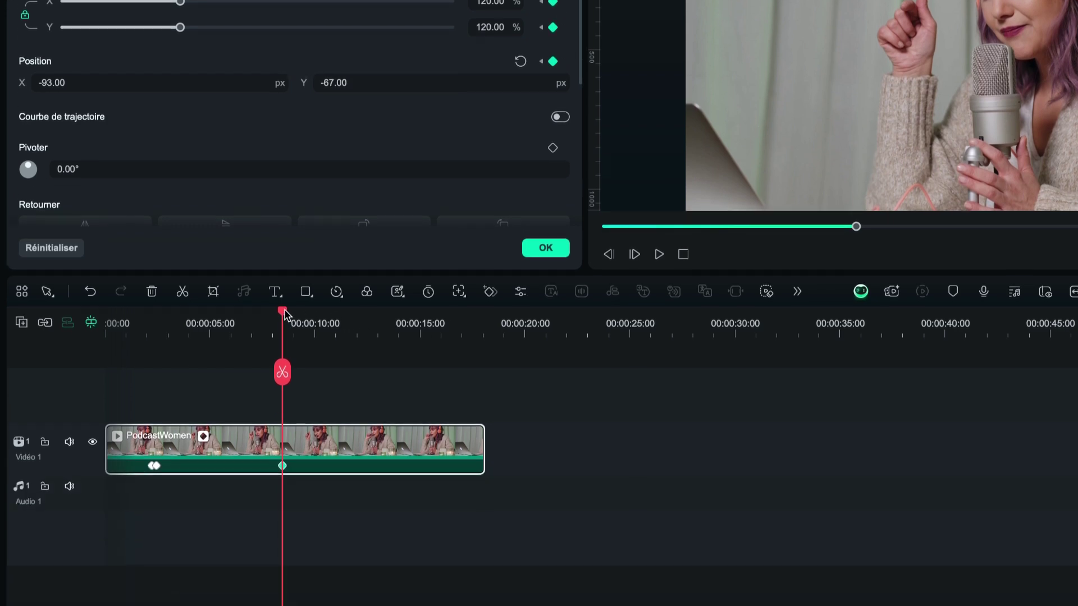
{"action": "left_click_drag", "start_coordinate": [282, 448], "coordinate": [287, 448]}
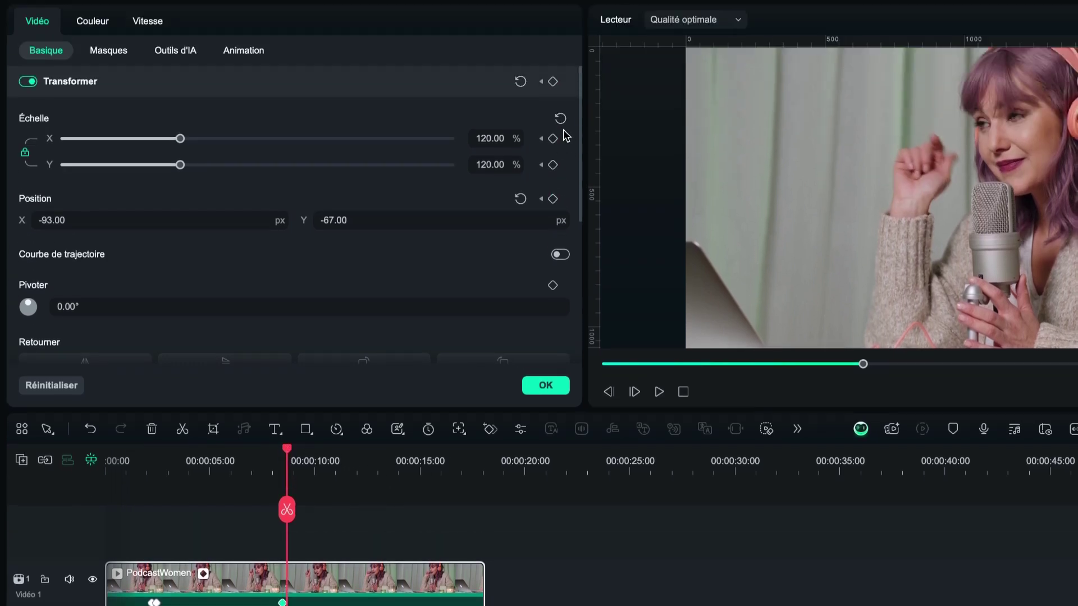
{"action": "left_click", "coordinate": [561, 119]}
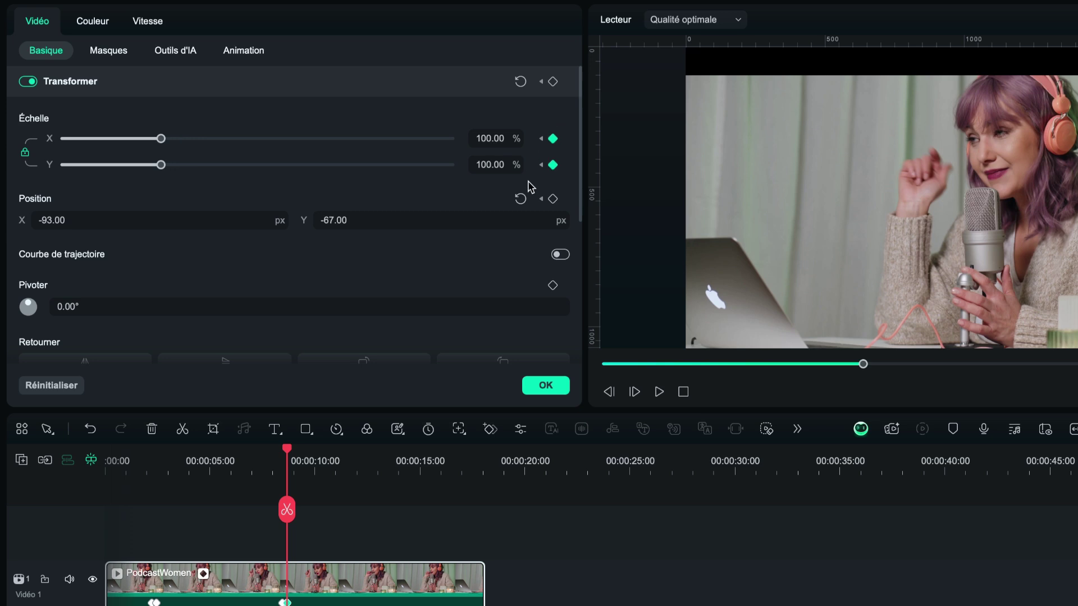
{"action": "left_click", "coordinate": [521, 198]}
{"action": "left_click", "coordinate": [379, 536]}
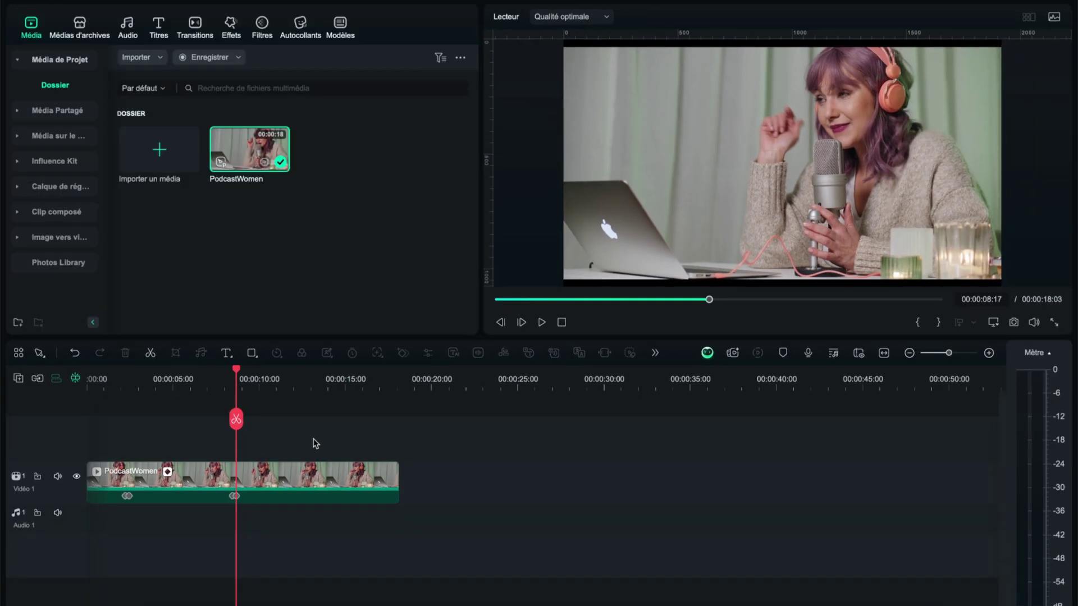
Step: Expand the PodcastWomen clip's Transformer keyframes on the timeline and examine the Échelle X curve graph
{"action": "left_click", "coordinate": [174, 480]}
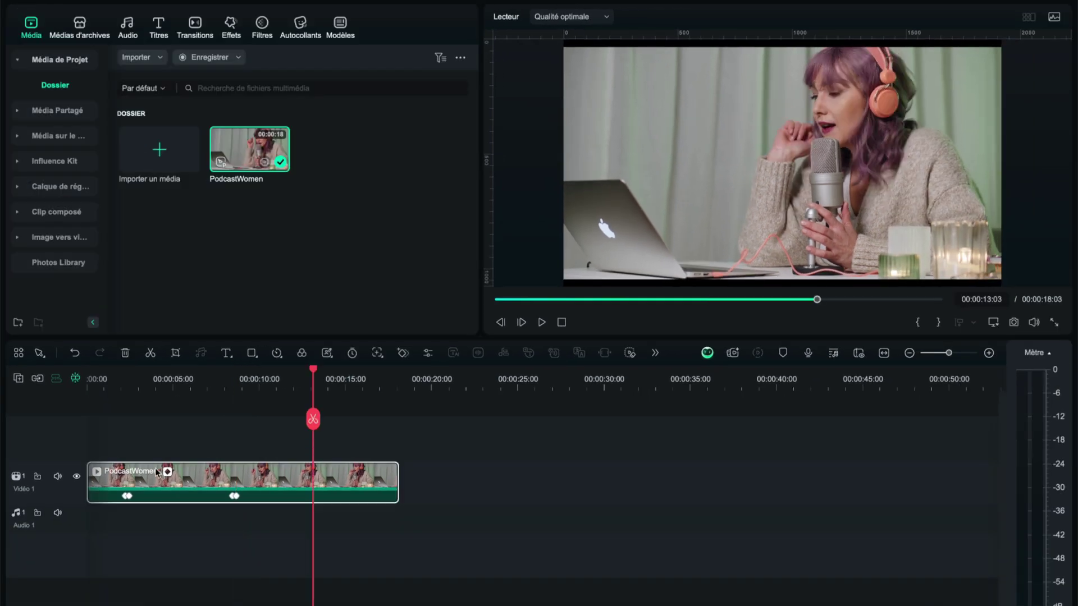
{"action": "left_click", "coordinate": [167, 472]}
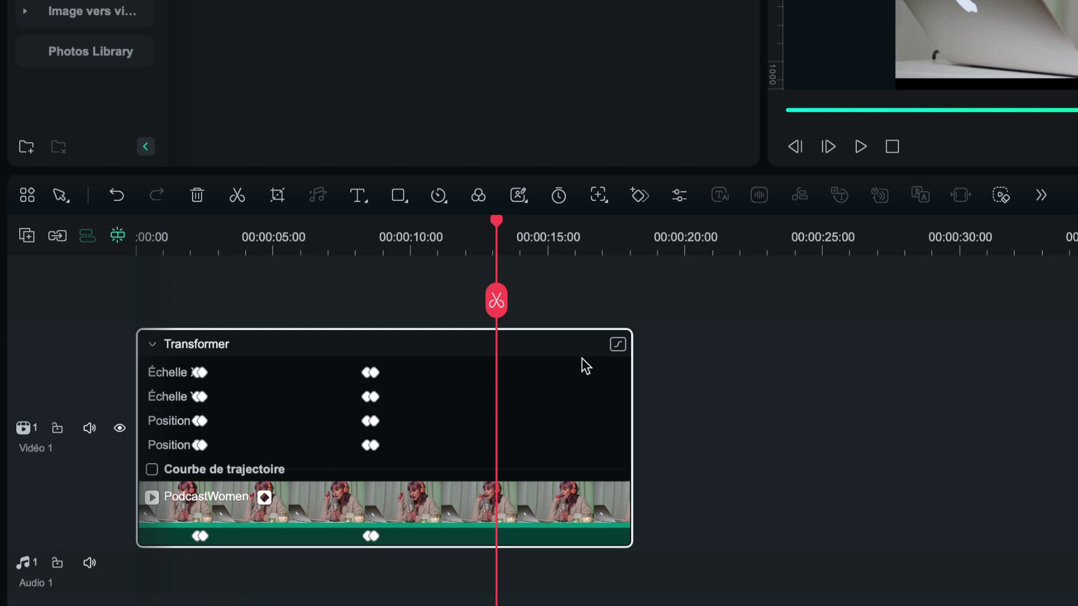
{"action": "left_click", "coordinate": [617, 345]}
{"action": "left_click_drag", "start_coordinate": [391, 545], "coordinate": [271, 547]}
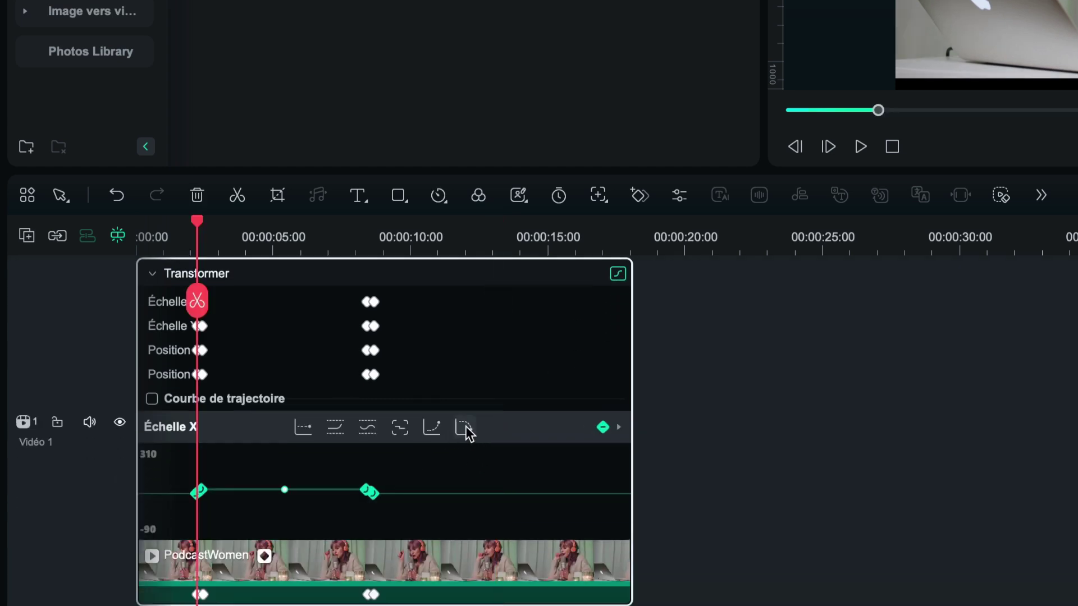
{"action": "left_click_drag", "start_coordinate": [403, 293], "coordinate": [442, 372]}
{"action": "scroll", "coordinate": [521, 490], "scroll_direction": "down", "scroll_amount": 1}
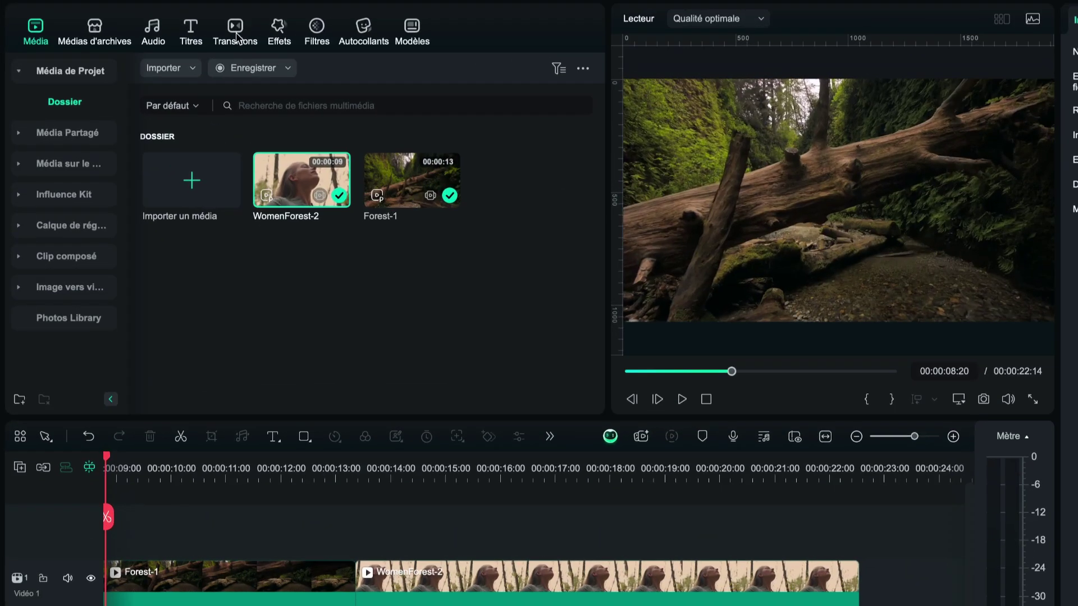
Step: Place the Déformation Zoom 2 transition on the cut between Forest-1 and WomenForest-2, and preview it
{"action": "left_click", "coordinate": [195, 25]}
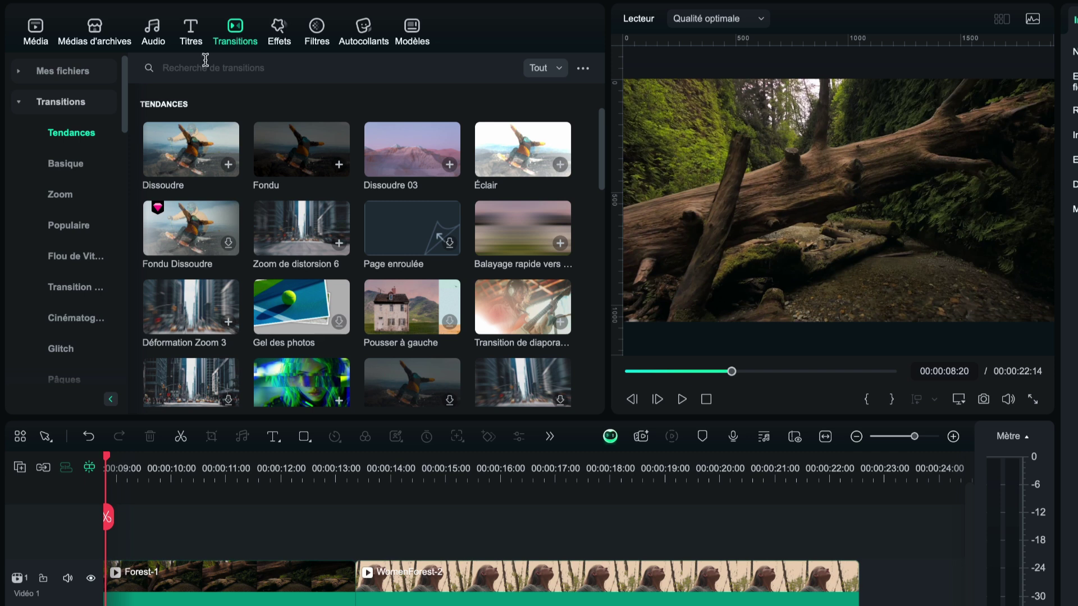
{"action": "left_click", "coordinate": [72, 196]}
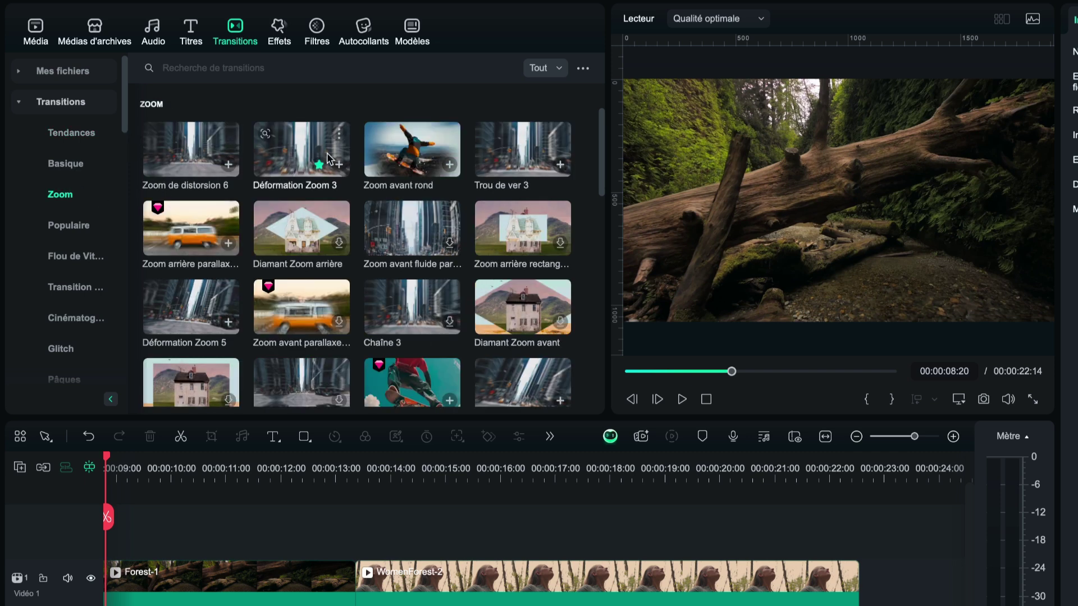
{"action": "left_click_drag", "start_coordinate": [602, 164], "coordinate": [616, 245]}
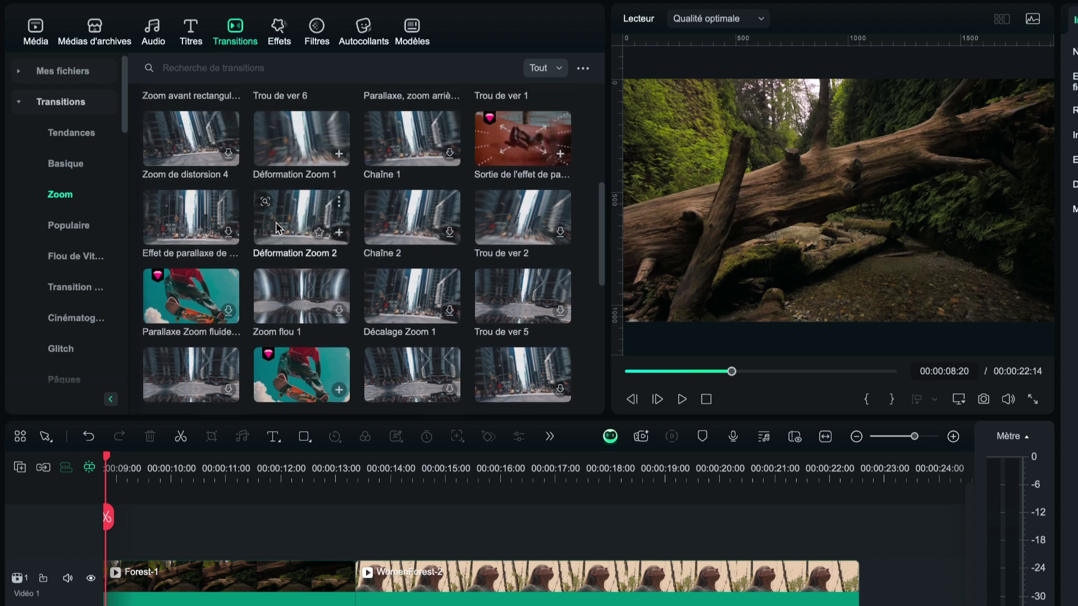
{"action": "left_click_drag", "start_coordinate": [278, 222], "coordinate": [355, 554]}
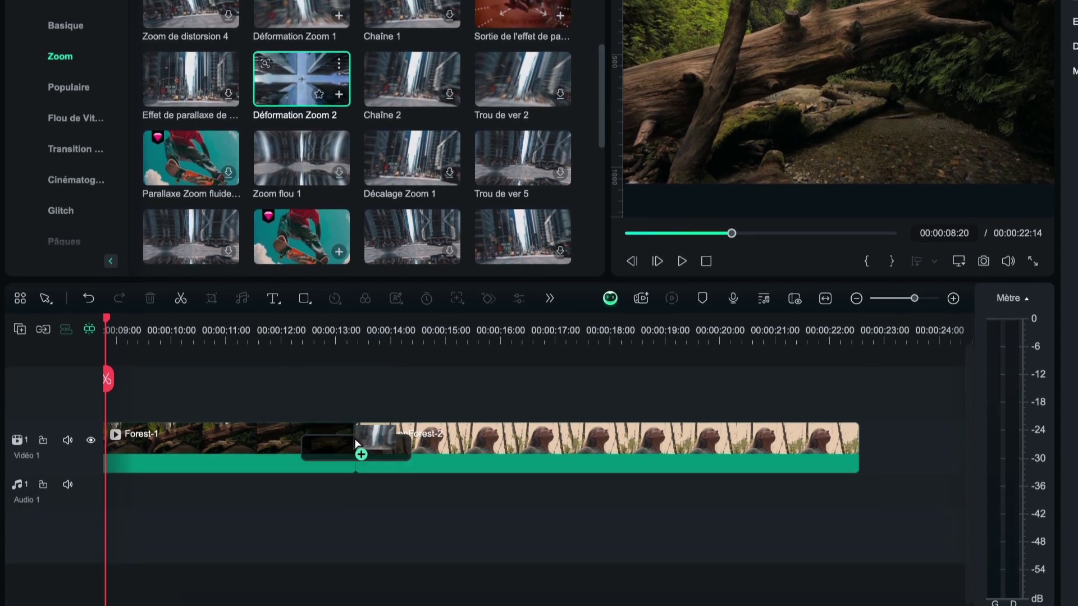
{"action": "left_click_drag", "start_coordinate": [355, 443], "coordinate": [355, 442]}
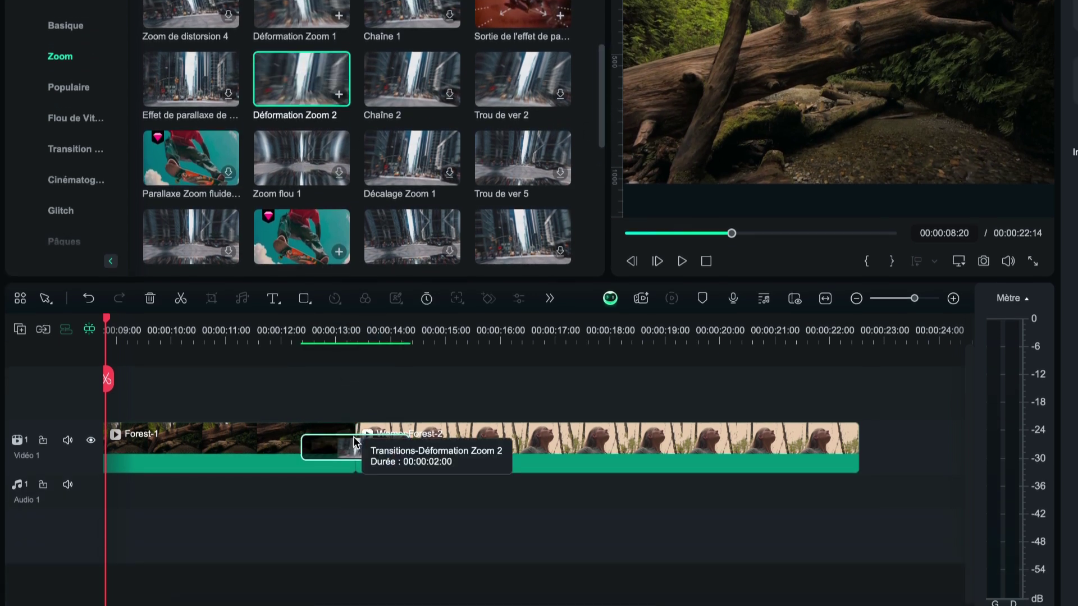
{"action": "left_click", "coordinate": [683, 265]}
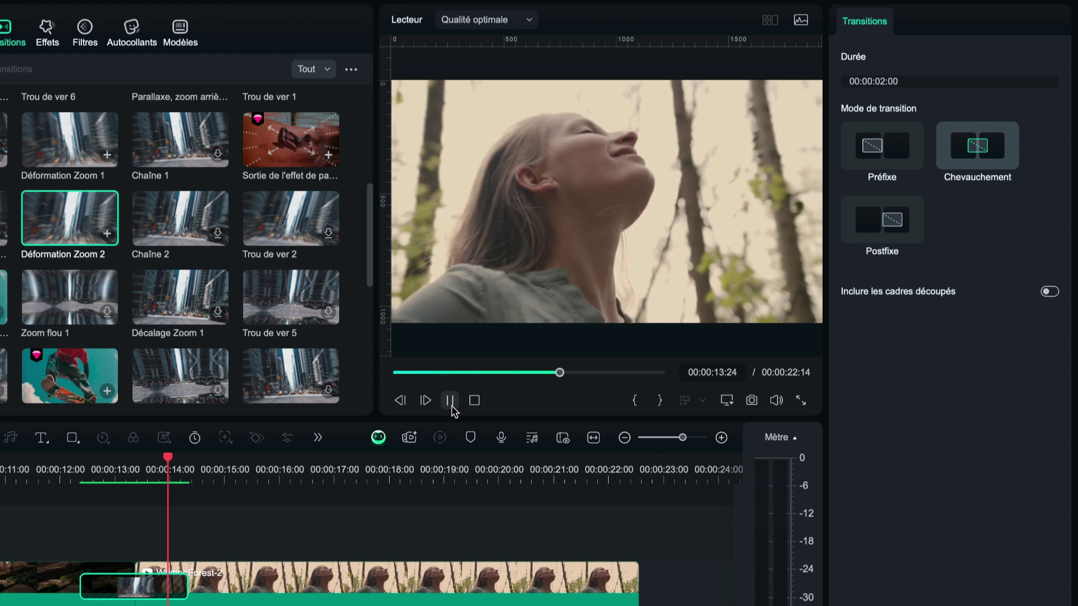
{"action": "left_click", "coordinate": [452, 406]}
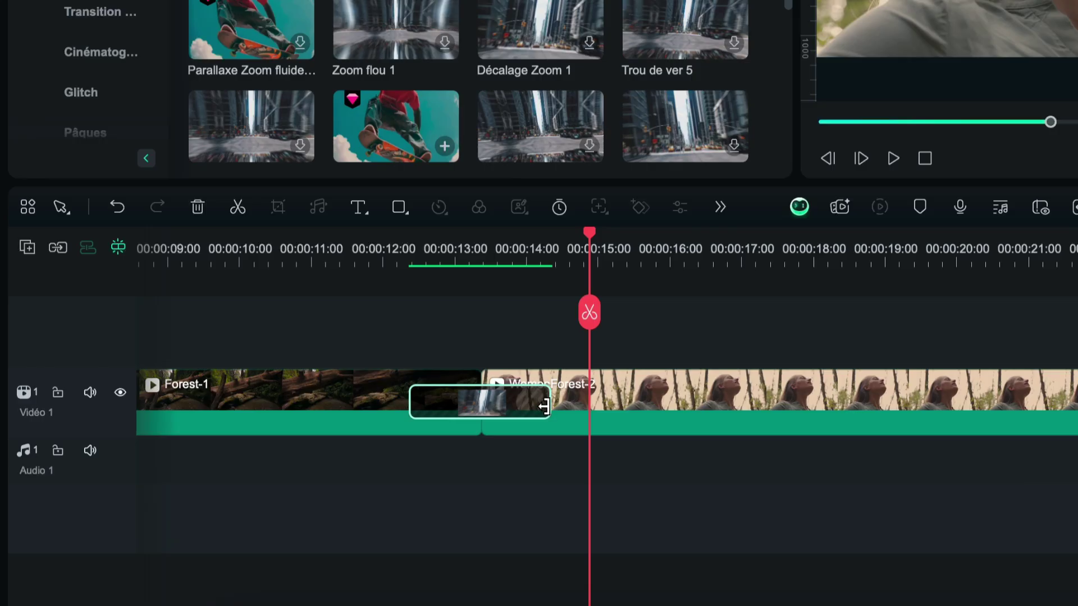
Step: Shorten the Déformation Zoom 2 transition to 00:00:01:01 and play it back from about 12 seconds
{"action": "left_click_drag", "start_coordinate": [548, 406], "coordinate": [518, 407]}
{"action": "left_click", "coordinate": [369, 252]}
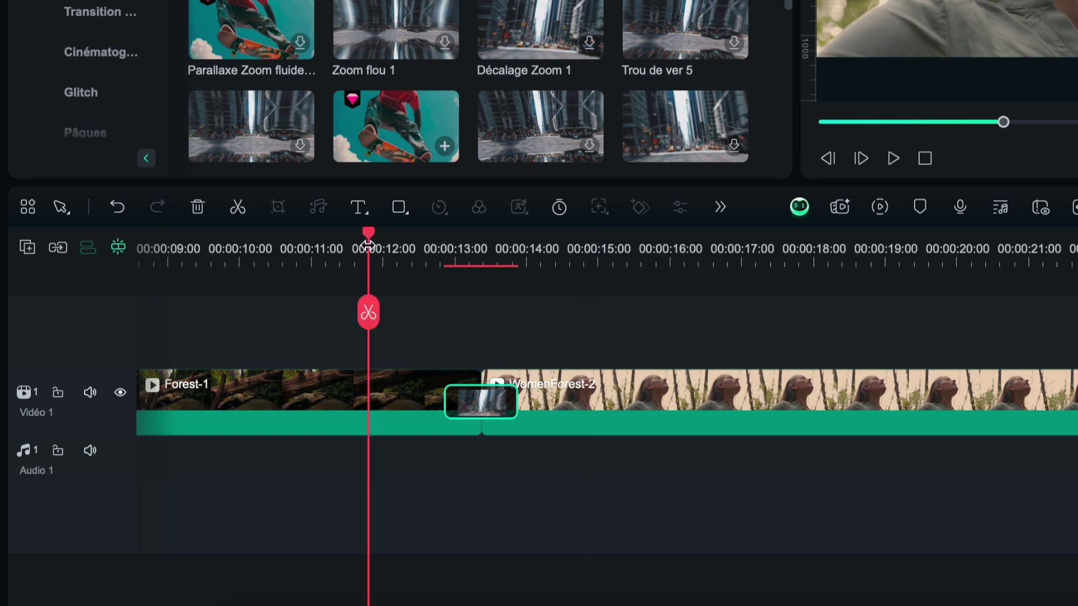
{"action": "left_click", "coordinate": [894, 158]}
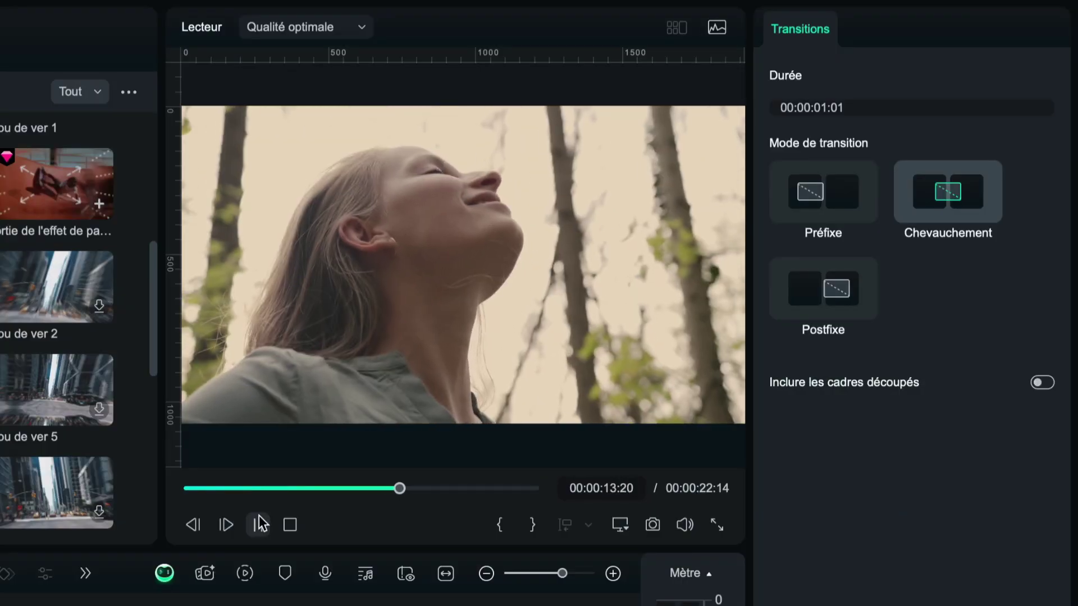
{"action": "left_click", "coordinate": [259, 524]}
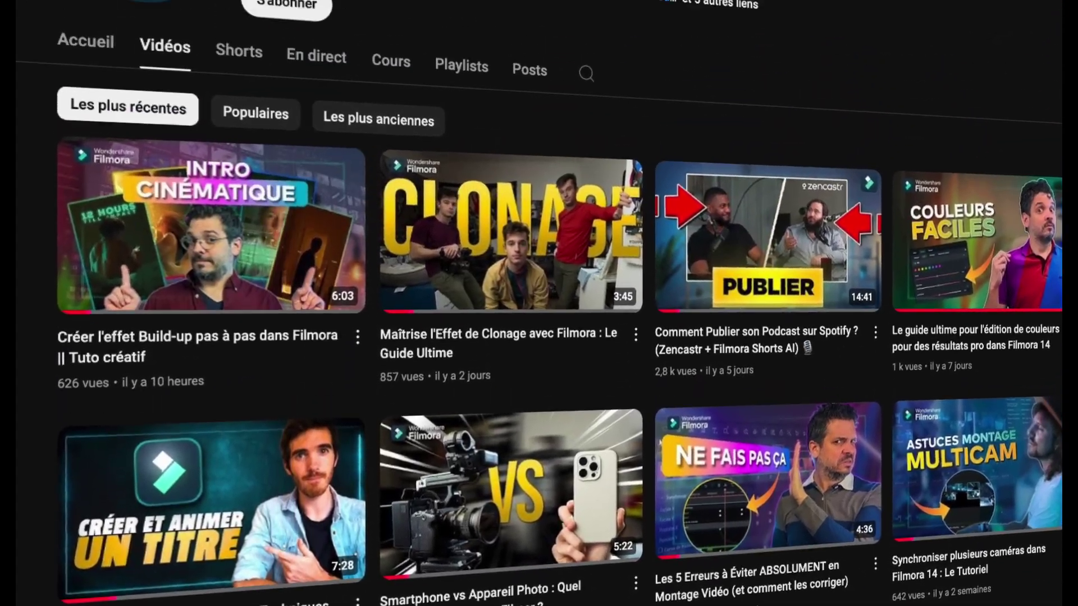
Step: Switch to YouTube and subscribe to the Wondershare Filmora France channel
{"action": "scroll", "coordinate": [407, 208], "scroll_direction": "up", "scroll_amount": 5}
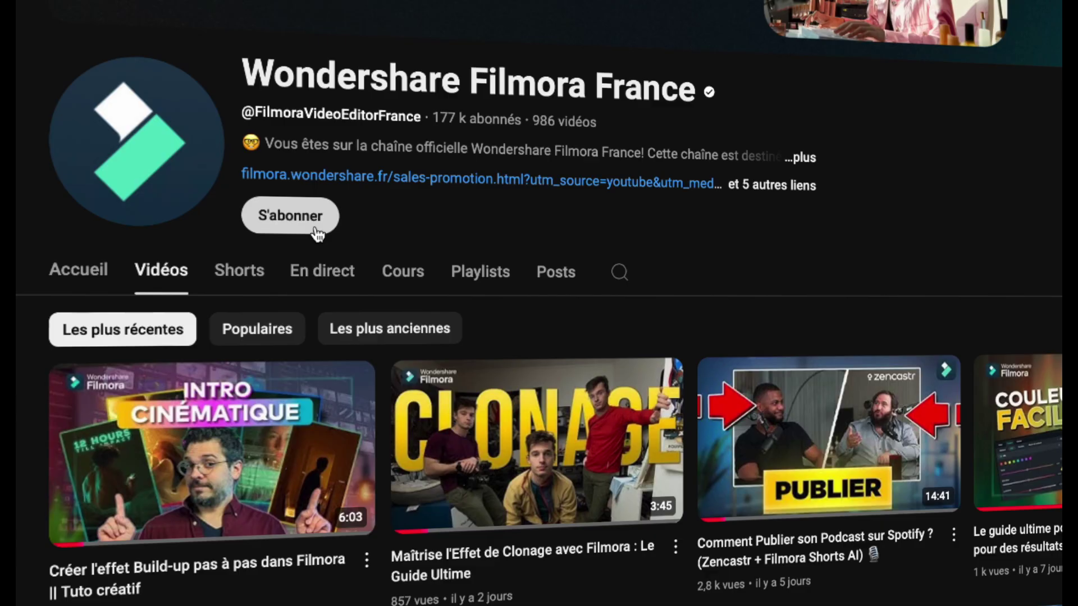
{"action": "left_click", "coordinate": [298, 230]}
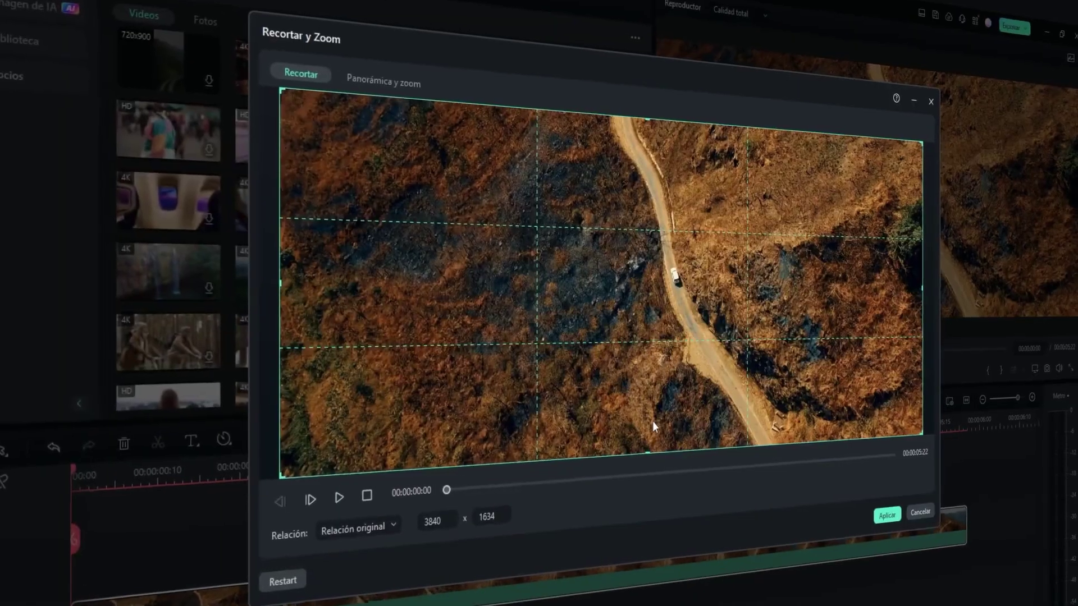
Step: Use Panorámica y zoom on the aerial road clip, adjust its Fin frame, and play the clip
{"action": "left_click", "coordinate": [383, 80]}
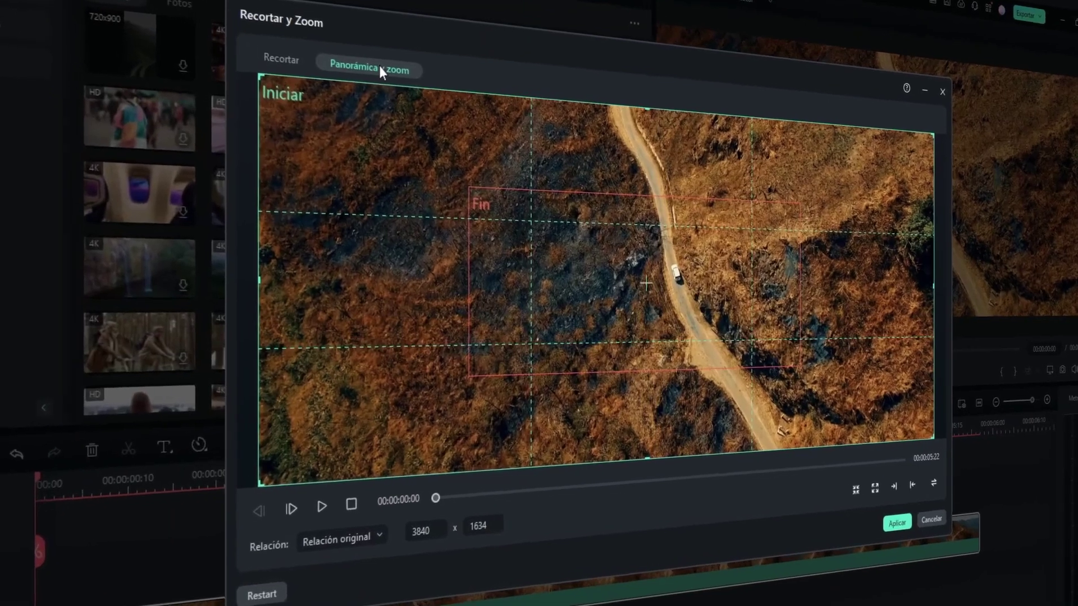
{"action": "left_click_drag", "start_coordinate": [455, 180], "coordinate": [517, 230]}
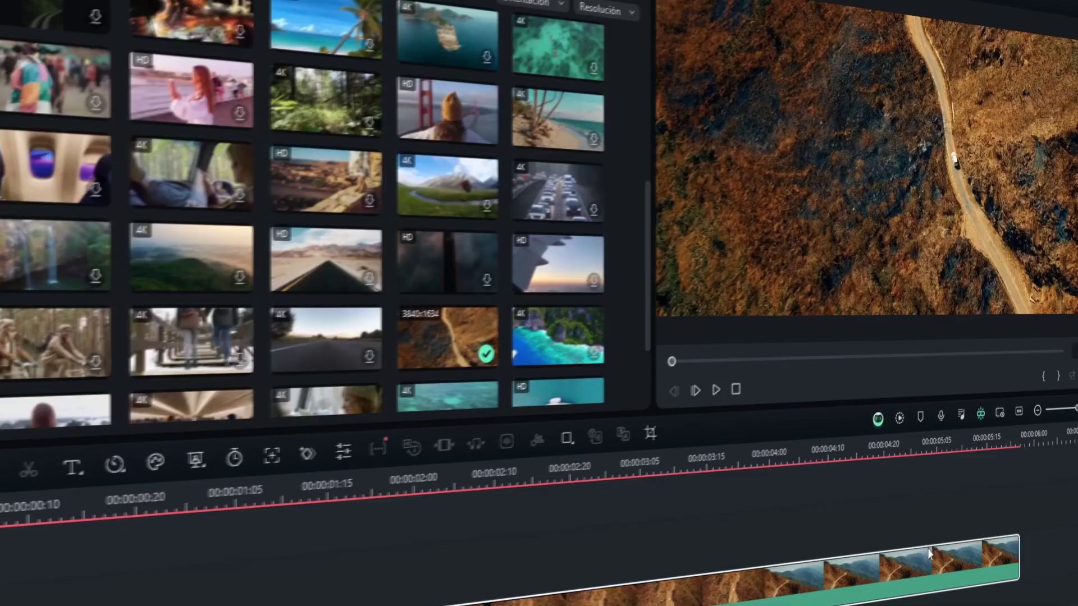
{"action": "key", "text": "space"}
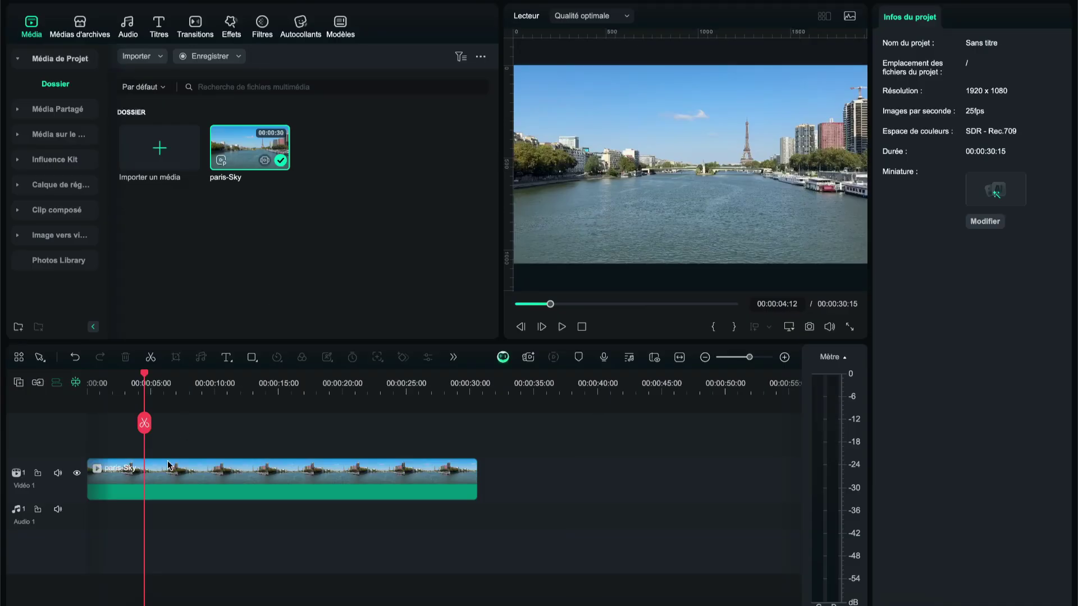
Step: Open Panorama & Zoom for the paris-Sky clip, shrink the Début frame to about 1748 x 983 and roughly centre it
{"action": "left_click", "coordinate": [164, 478]}
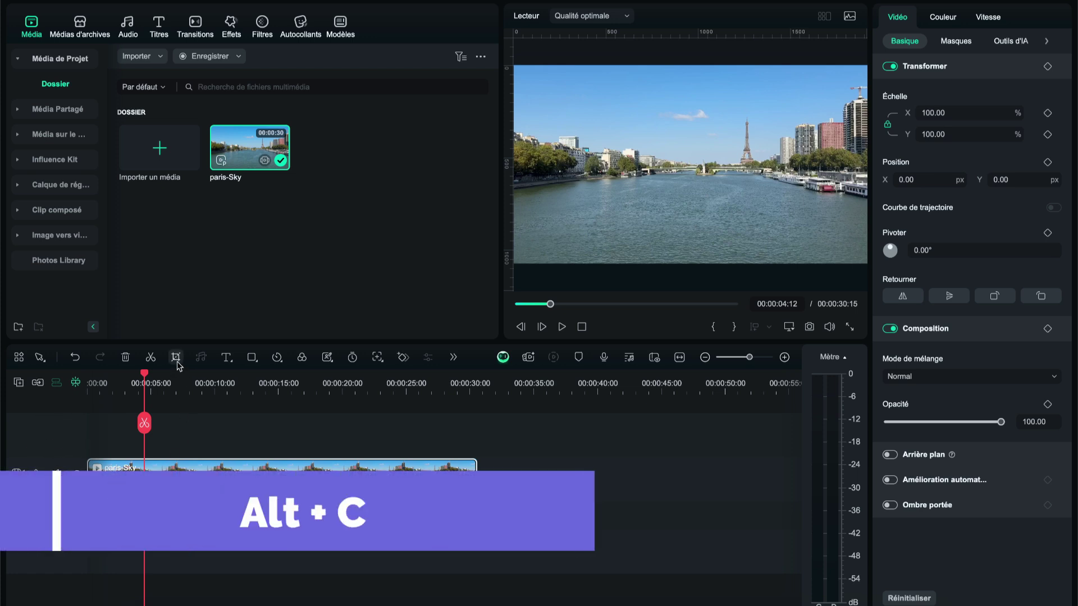
{"action": "key", "text": "alt+c"}
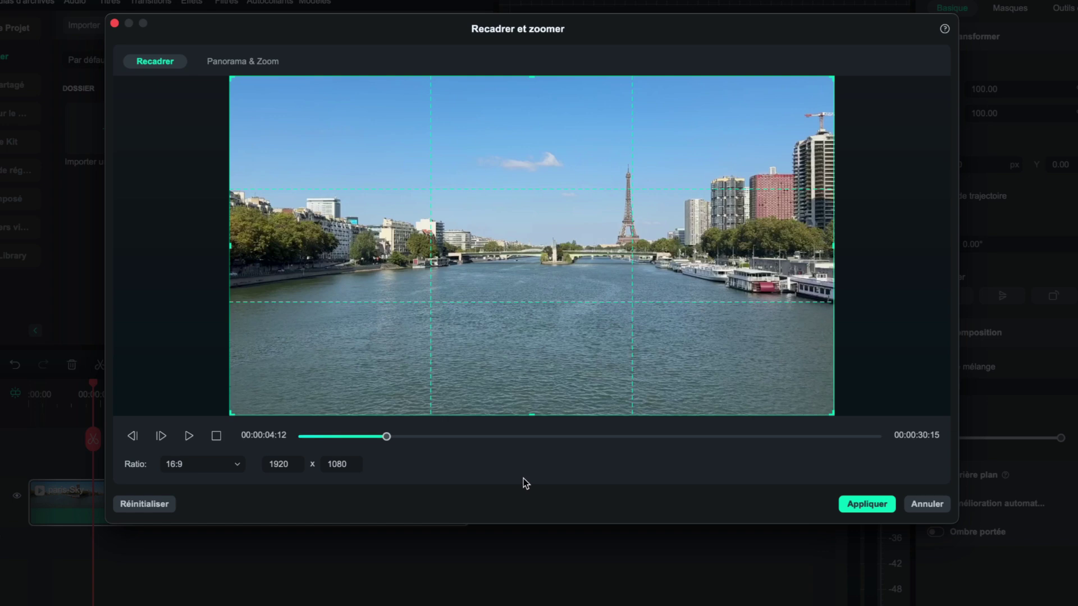
{"action": "left_click", "coordinate": [241, 64]}
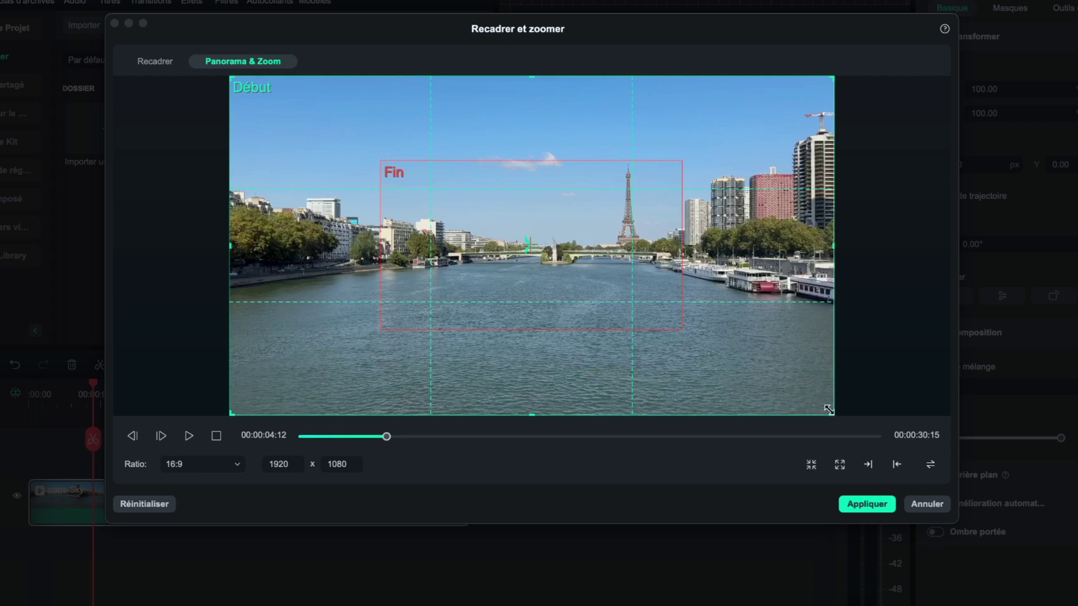
{"action": "left_click_drag", "start_coordinate": [829, 409], "coordinate": [777, 377]}
{"action": "left_click_drag", "start_coordinate": [738, 318], "coordinate": [763, 330]}
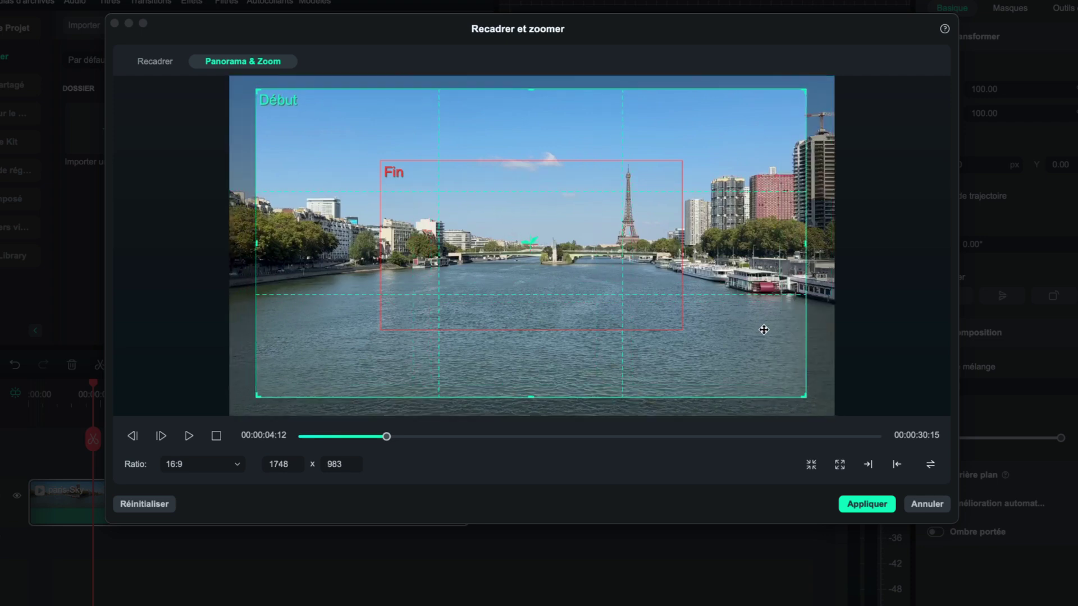
Step: Move the Fin frame over the Eiffel Tower and the riverside buildings, apply the zoom, and play the clip
{"action": "left_click", "coordinate": [544, 236]}
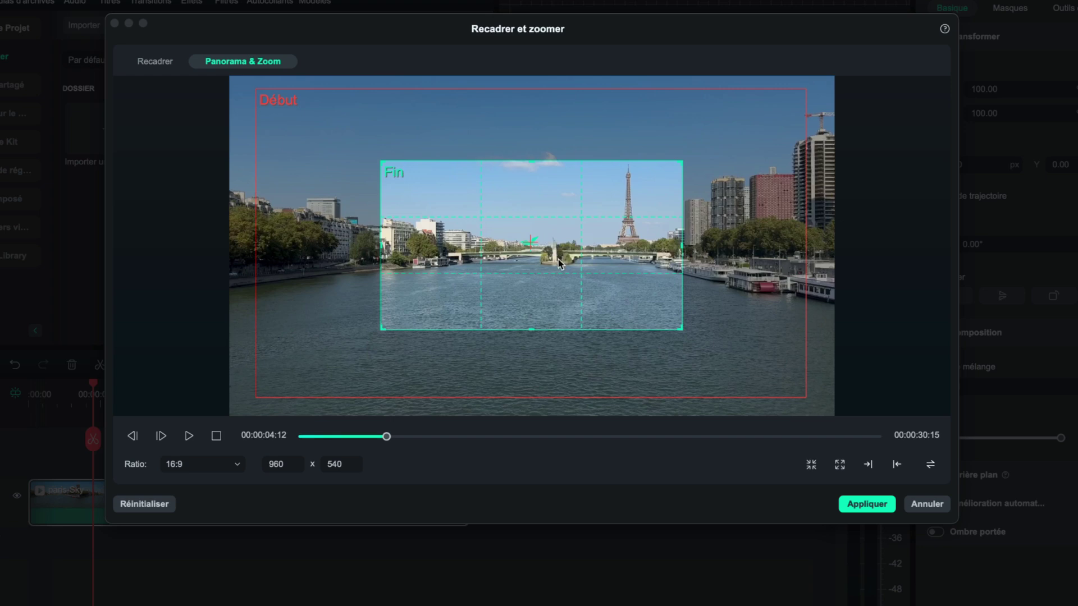
{"action": "left_click_drag", "start_coordinate": [561, 285], "coordinate": [627, 262]}
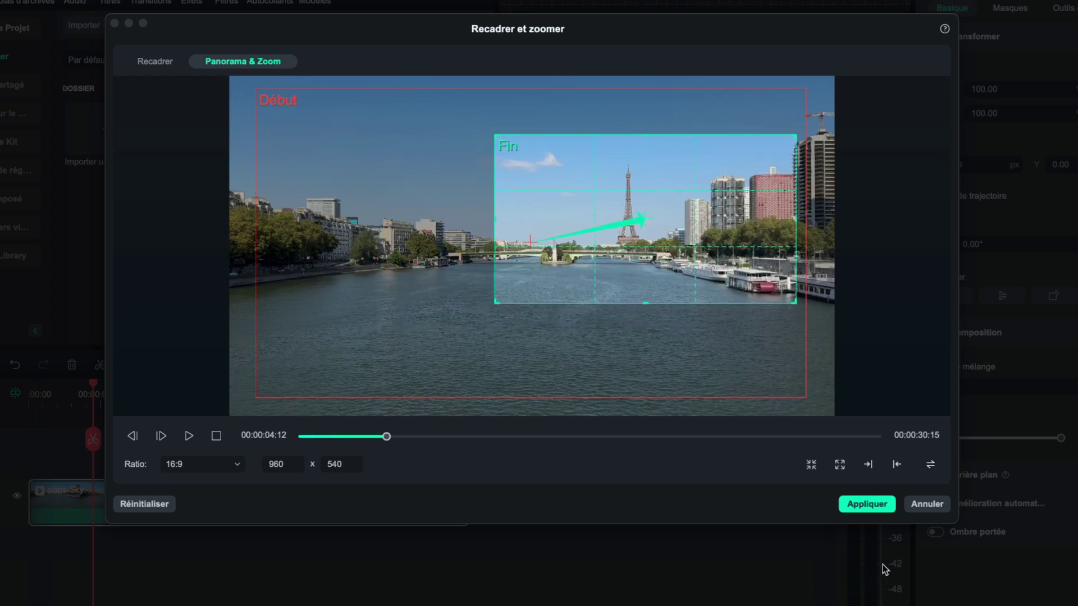
{"action": "left_click", "coordinate": [870, 507]}
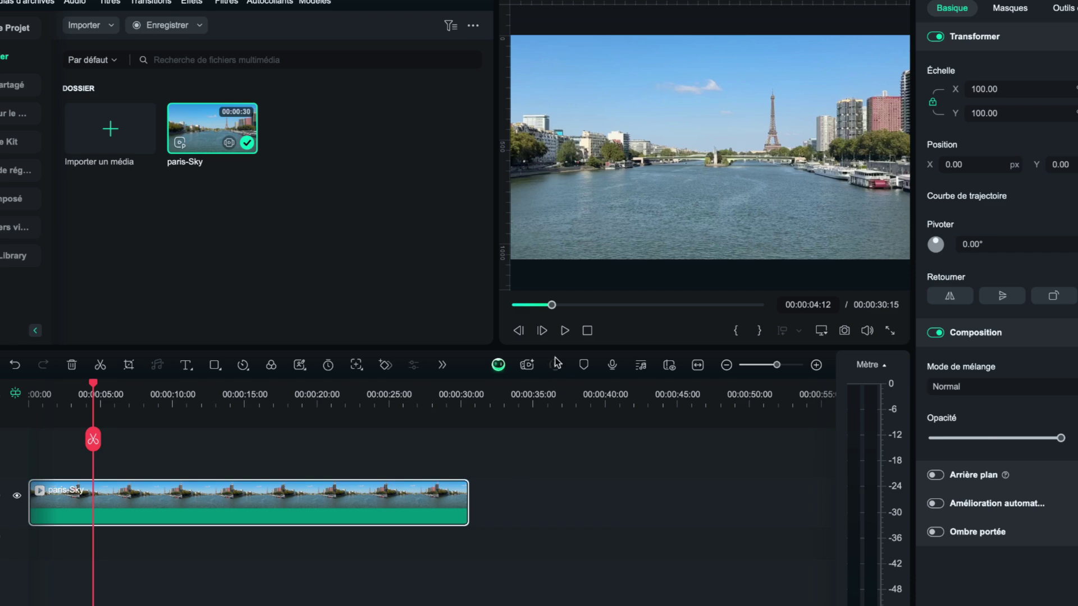
{"action": "left_click", "coordinate": [564, 331]}
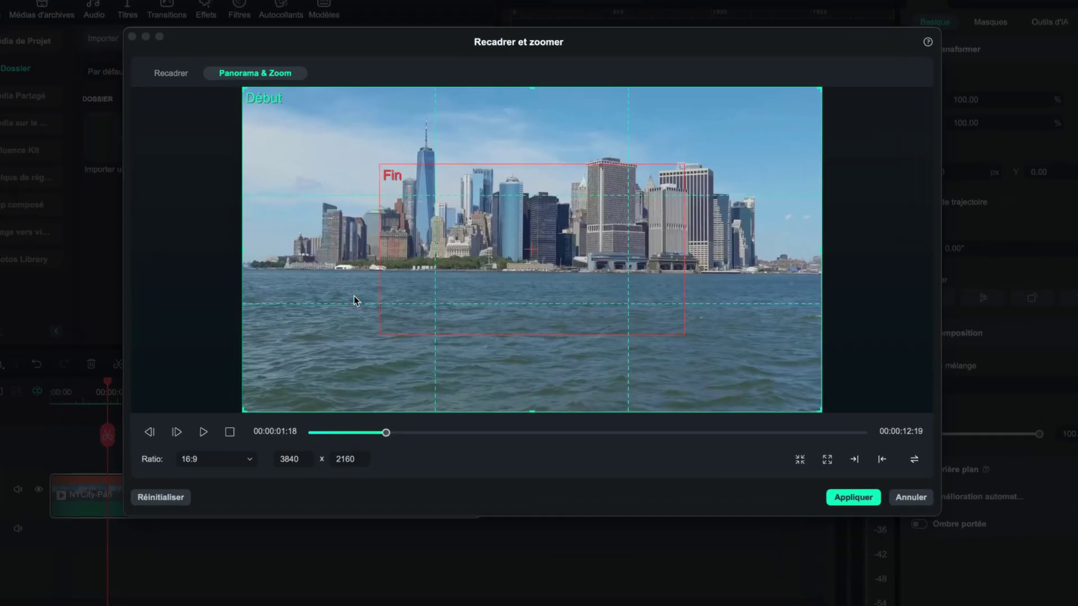
Step: Pan NYCity-Pan with 1821 x 1024 frames, Début over the skyline's left part and Fin over its right part, apply it and play
{"action": "left_click_drag", "start_coordinate": [820, 90], "coordinate": [516, 296]}
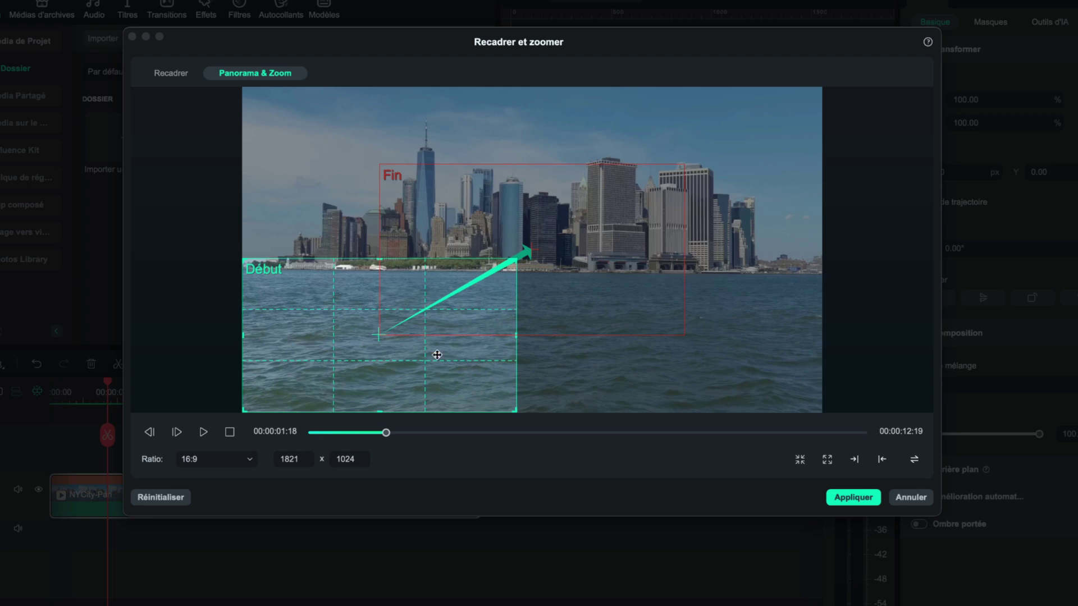
{"action": "left_click_drag", "start_coordinate": [437, 355], "coordinate": [404, 281]}
{"action": "left_click_drag", "start_coordinate": [561, 288], "coordinate": [716, 265]}
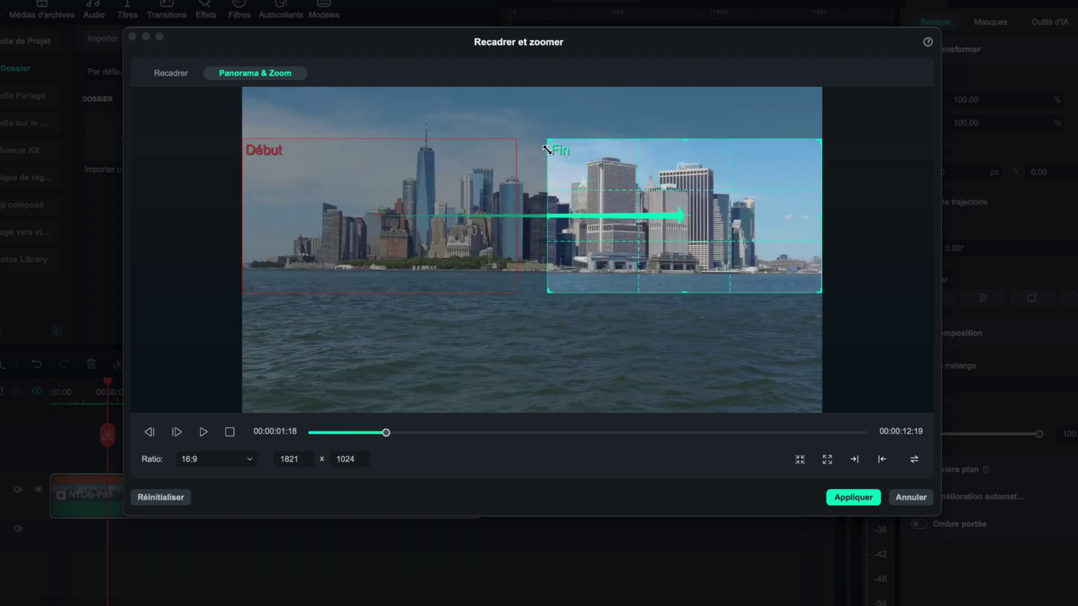
{"action": "left_click", "coordinate": [841, 496]}
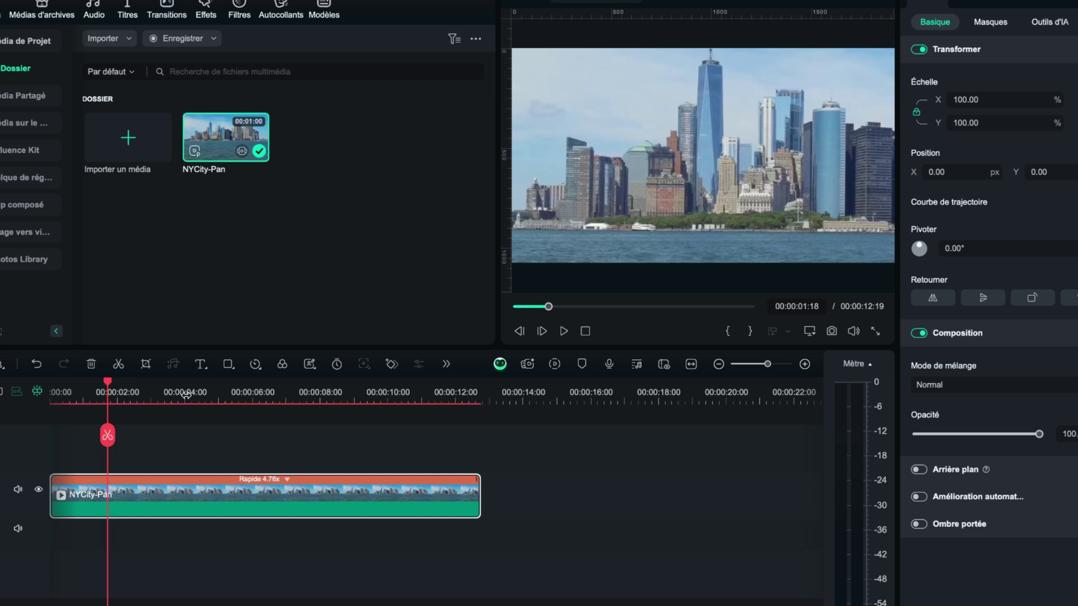
{"action": "left_click", "coordinate": [564, 332]}
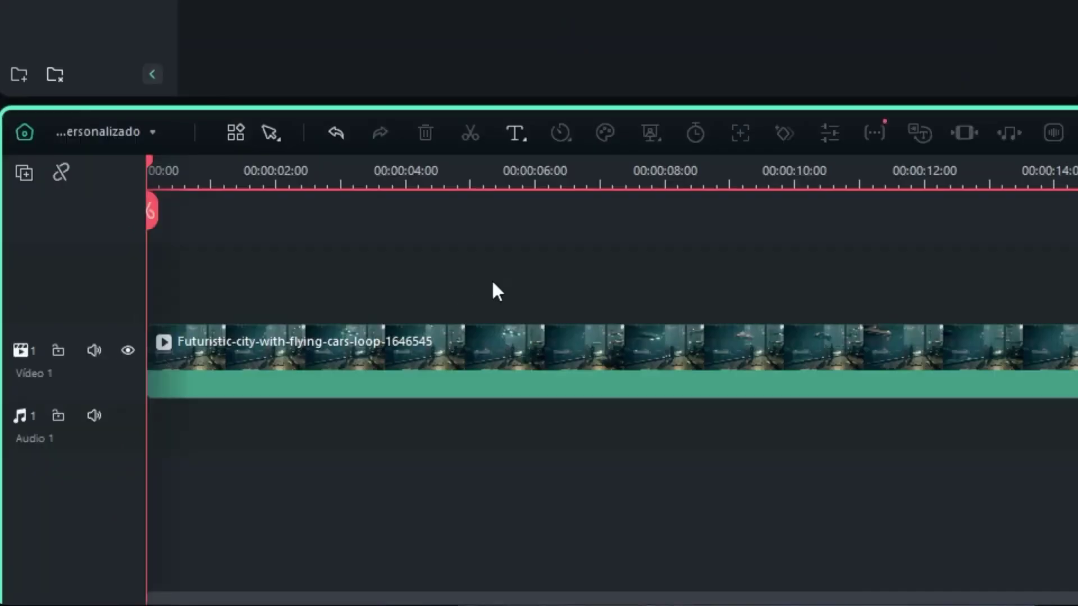
Step: Keyframe scale and position at the start of the futuristic city clip, with scale 223.08% and position about X 1098.38, Y 197.62
{"action": "left_click", "coordinate": [521, 360]}
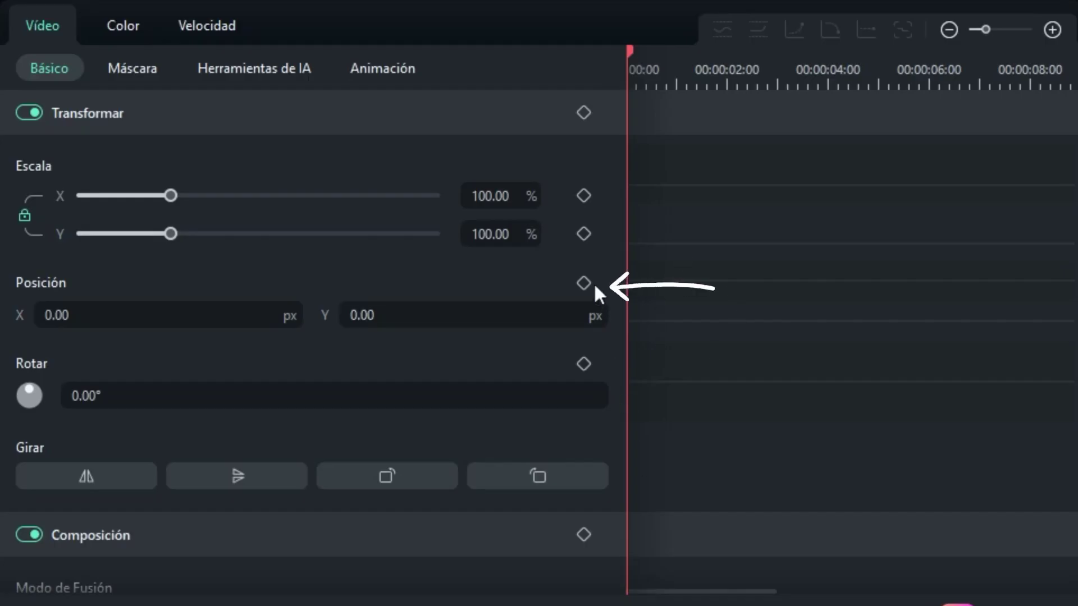
{"action": "left_click", "coordinate": [589, 282]}
{"action": "left_click", "coordinate": [589, 231]}
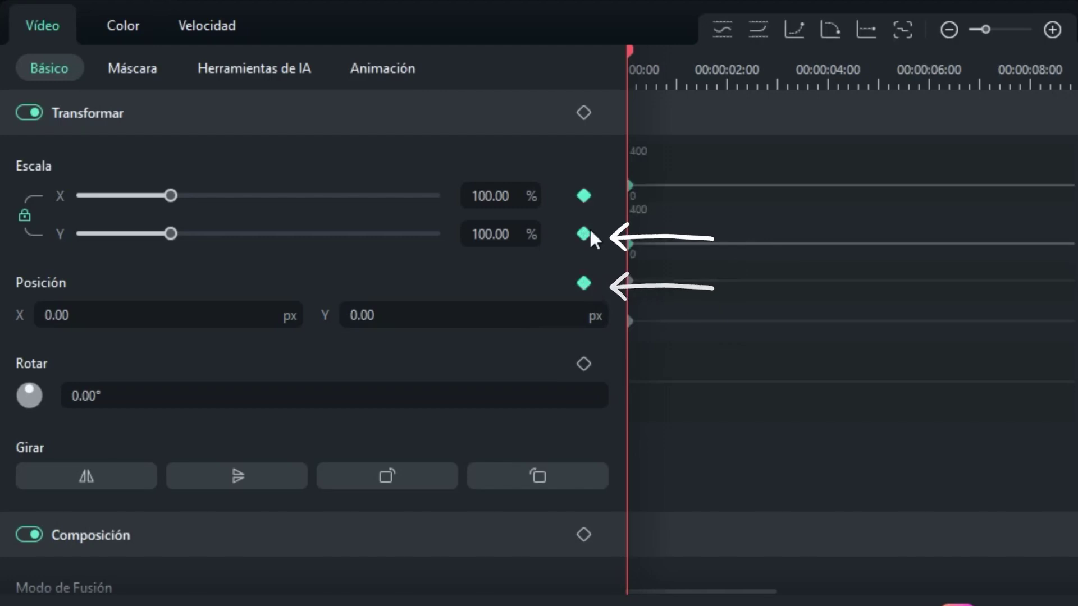
{"action": "left_click_drag", "start_coordinate": [163, 227], "coordinate": [265, 244]}
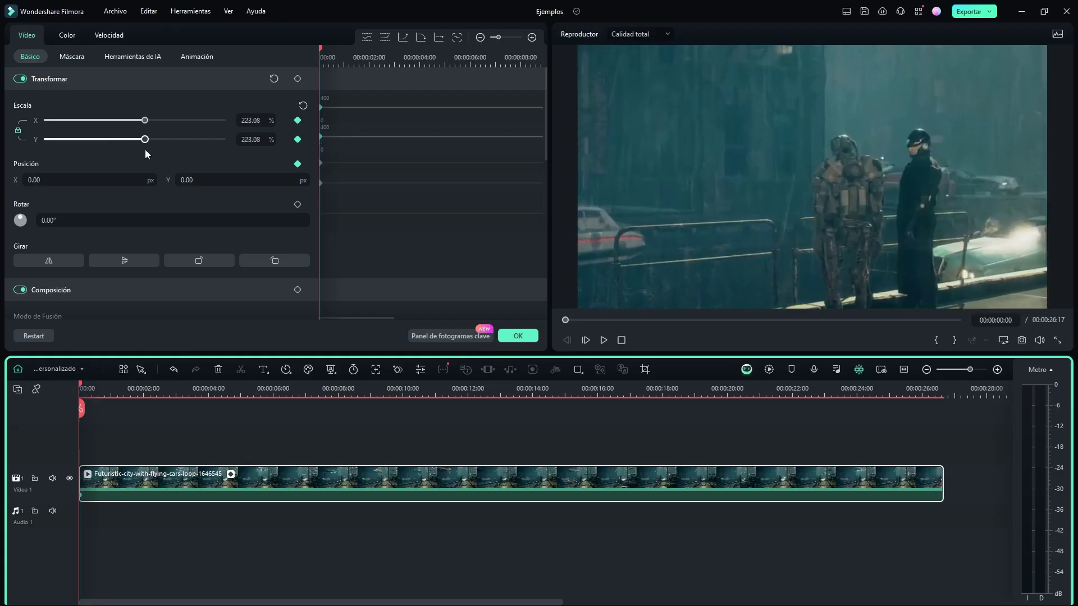
{"action": "left_click_drag", "start_coordinate": [683, 236], "coordinate": [954, 191]}
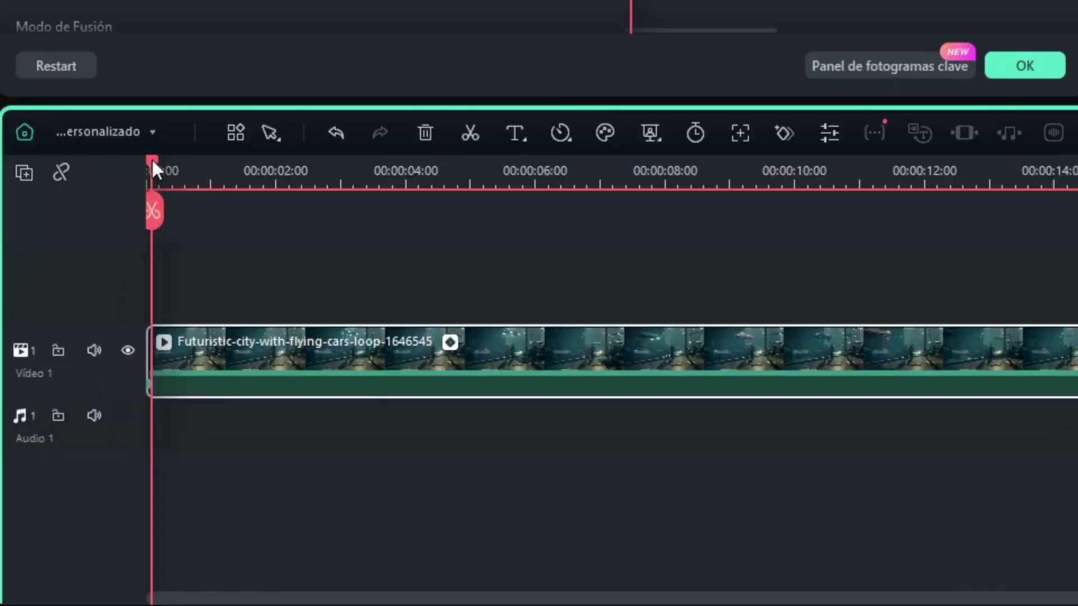
Step: Add scale and position keyframes at about 1 second to hold the close-up on the flying car
{"action": "left_click_drag", "start_coordinate": [81, 381], "coordinate": [93, 381]}
{"action": "left_click_drag", "start_coordinate": [175, 159], "coordinate": [214, 153]}
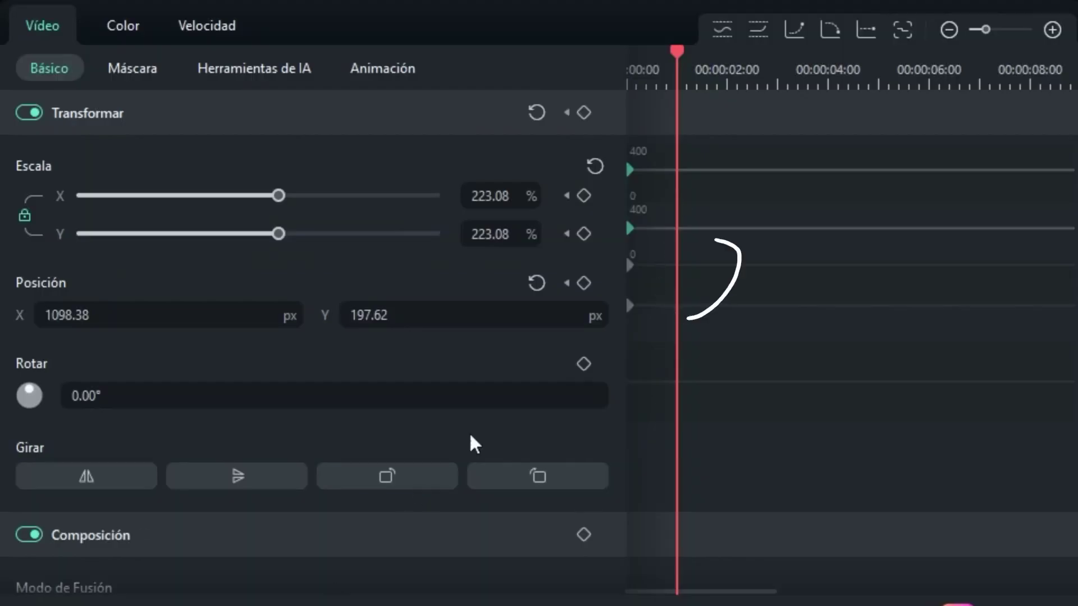
{"action": "left_click", "coordinate": [584, 233]}
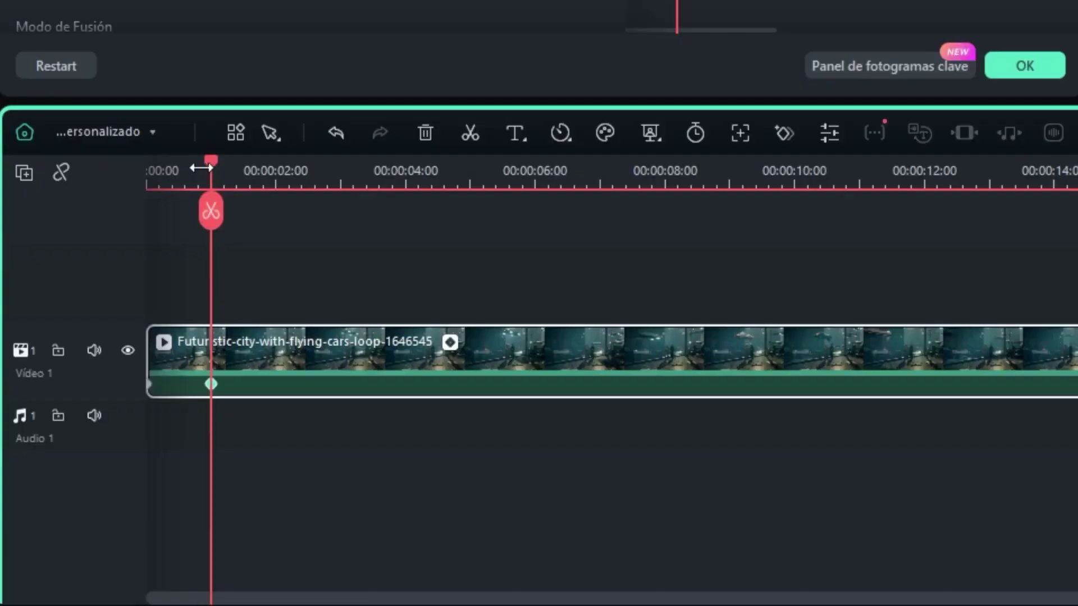
Step: At 00:00:01:08, reframe on the two standing figures with scale 223.08% and position about X -321.70, Y 250.47
{"action": "left_click_drag", "start_coordinate": [211, 165], "coordinate": [232, 160]}
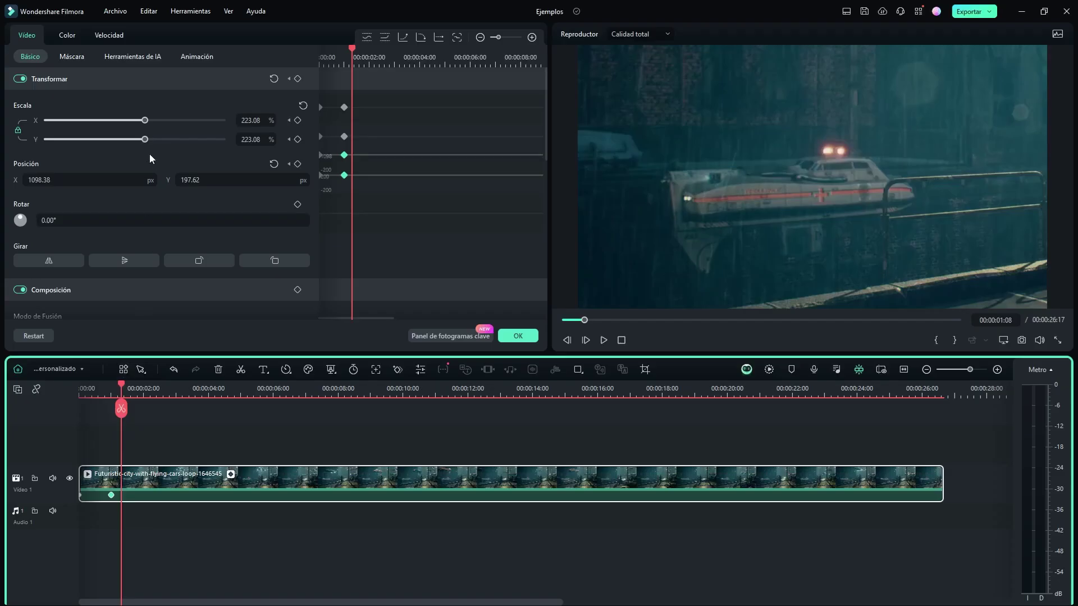
{"action": "left_click_drag", "start_coordinate": [149, 148], "coordinate": [109, 139]}
{"action": "left_click_drag", "start_coordinate": [773, 210], "coordinate": [532, 218]}
{"action": "left_click_drag", "start_coordinate": [109, 139], "coordinate": [144, 140]}
{"action": "left_click_drag", "start_coordinate": [696, 241], "coordinate": [683, 258]}
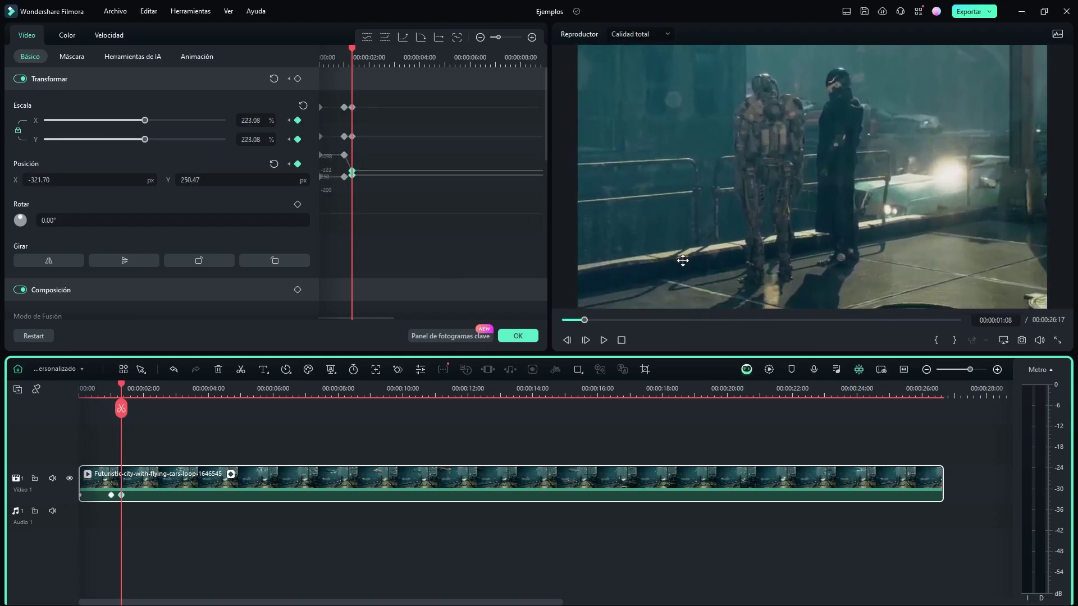
Step: Add a Transformar keyframe shortly before 2 seconds, and reset scale to 100% and position to 0 at 00:00:02:05
{"action": "left_click_drag", "start_coordinate": [356, 49], "coordinate": [374, 49]}
{"action": "left_click", "coordinate": [298, 79]}
{"action": "left_click", "coordinate": [274, 165]}
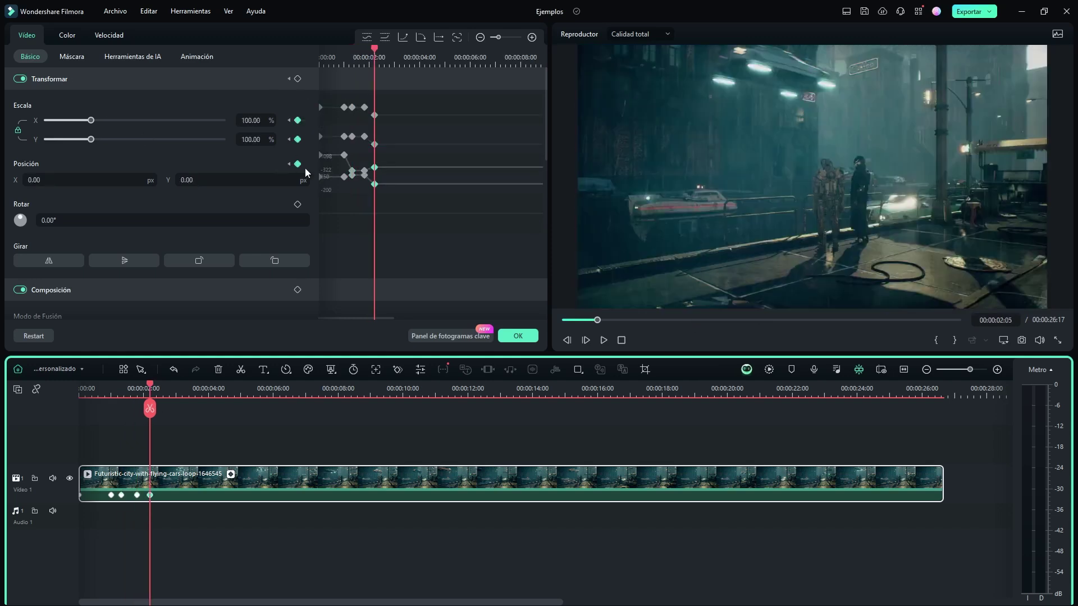